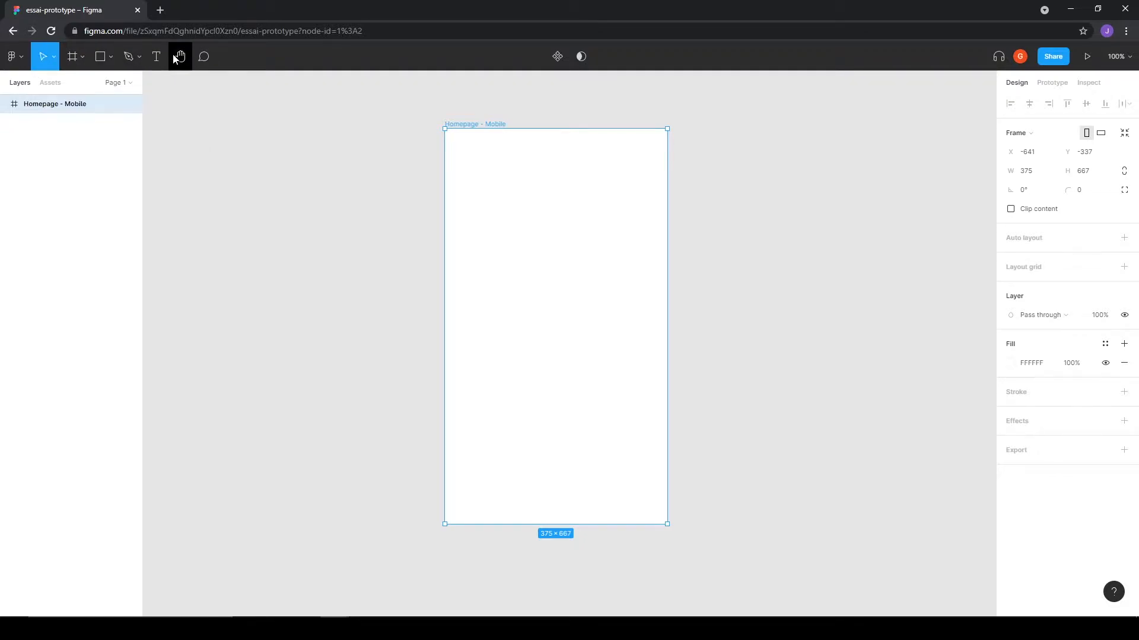
# Draw a closed straight-sided polygon, about 212 × 230, with the Pen tool in the upper part of the Homepage - Mobile frame
pyautogui.click(111, 58)
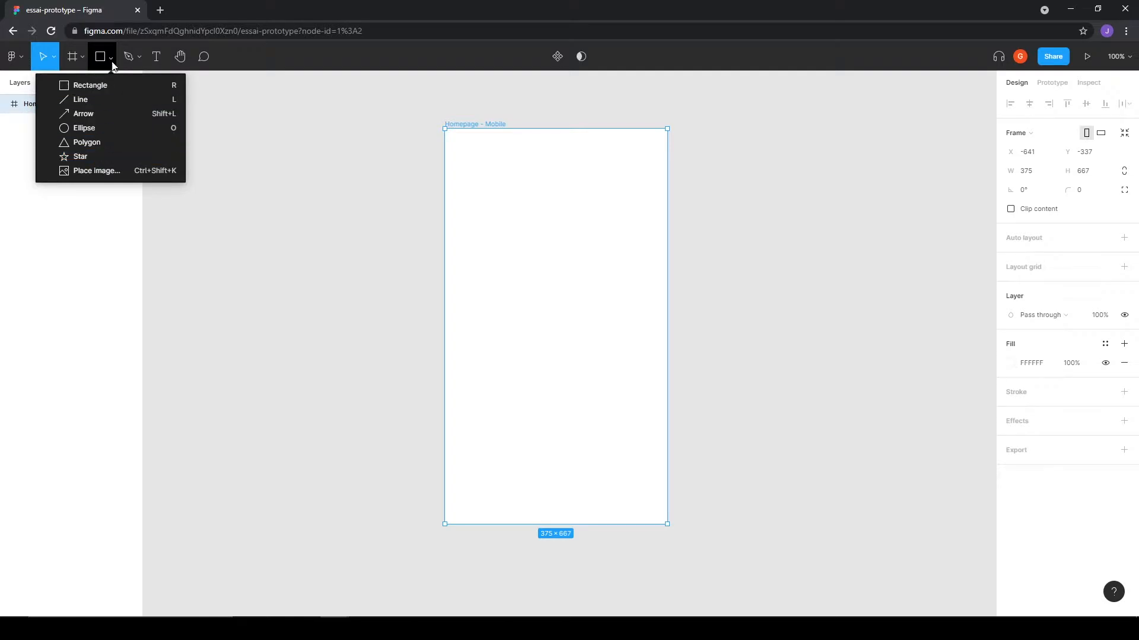
pyautogui.click(129, 58)
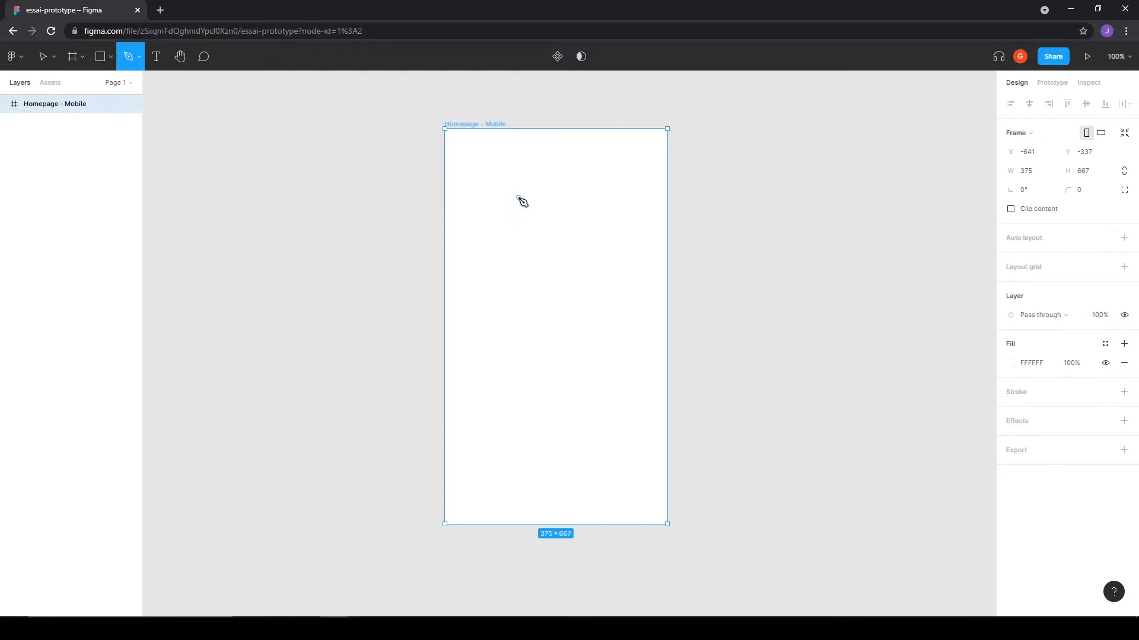
pyautogui.click(519, 198)
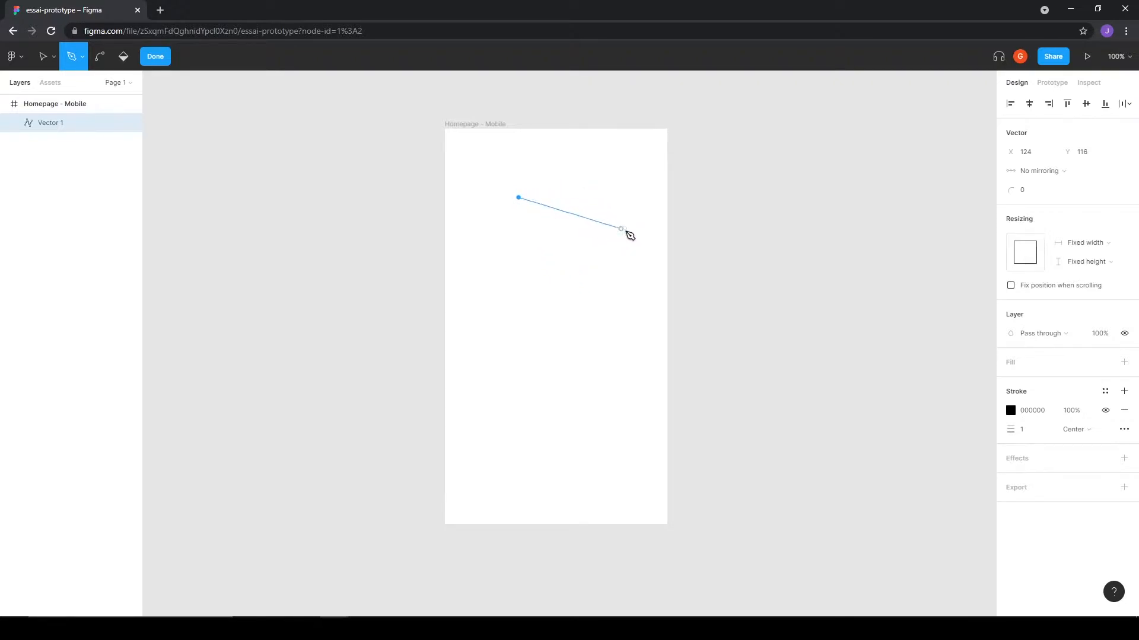
pyautogui.click(589, 225)
pyautogui.click(554, 317)
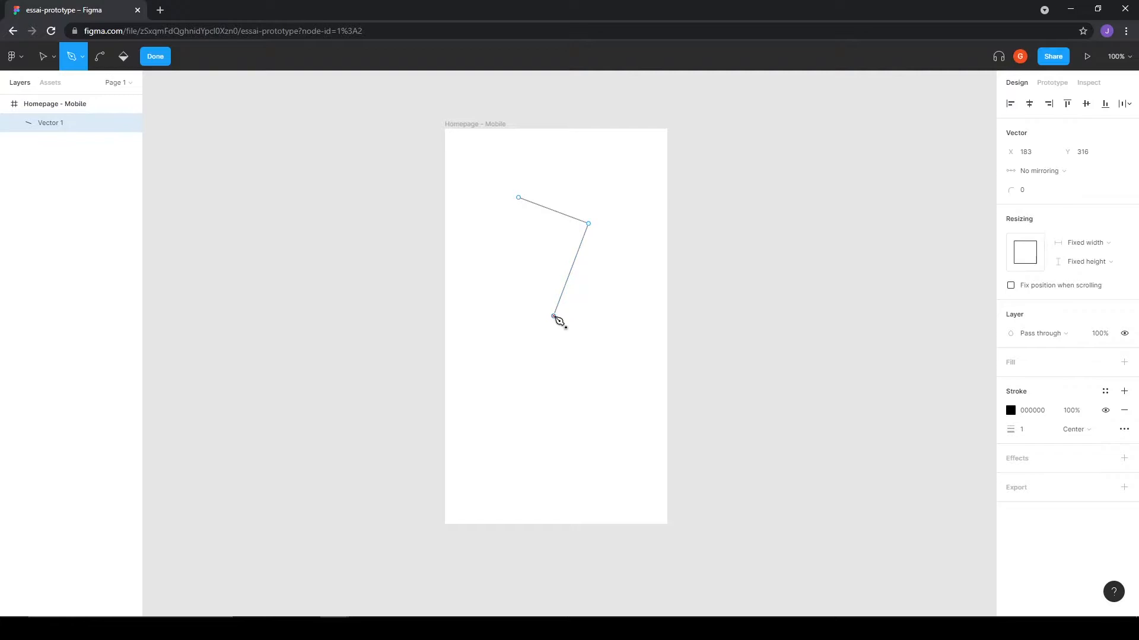
pyautogui.click(490, 292)
pyautogui.click(499, 208)
pyautogui.click(519, 198)
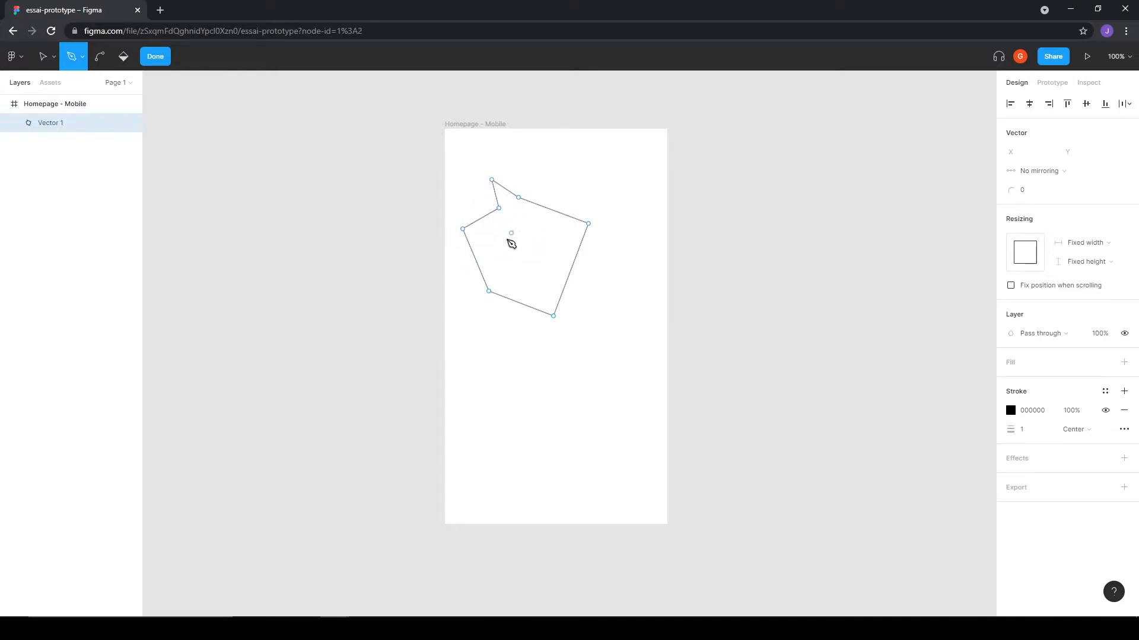
# Fill the closed polygon with C4C4C4 using the Paint bucket and move the finished shape to X 89, Y 148
pyautogui.click(124, 58)
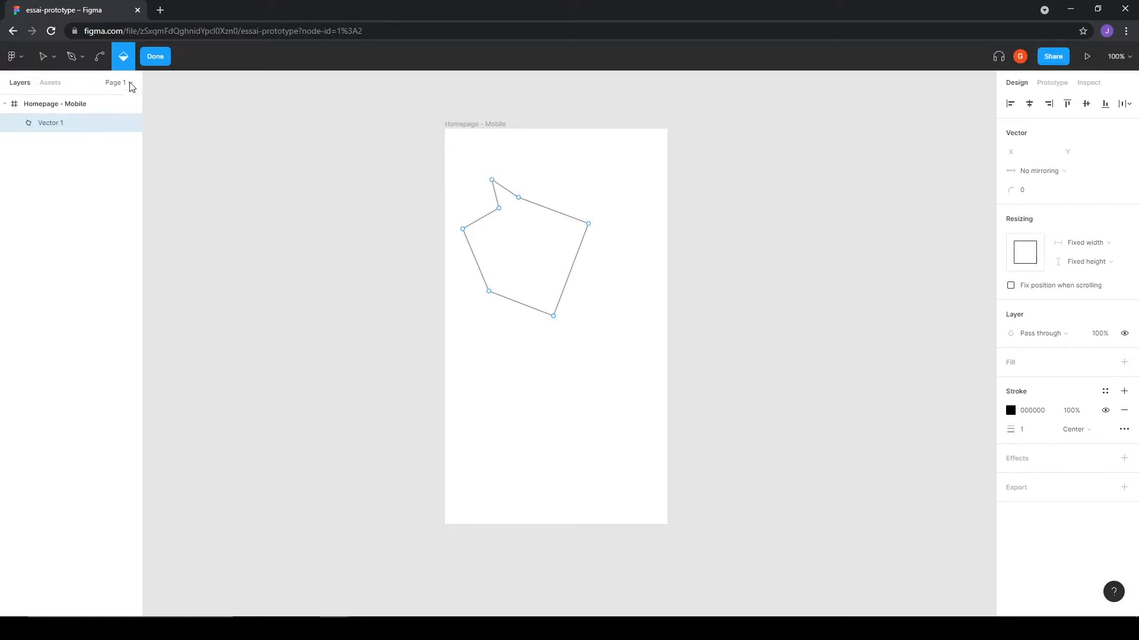
pyautogui.click(522, 244)
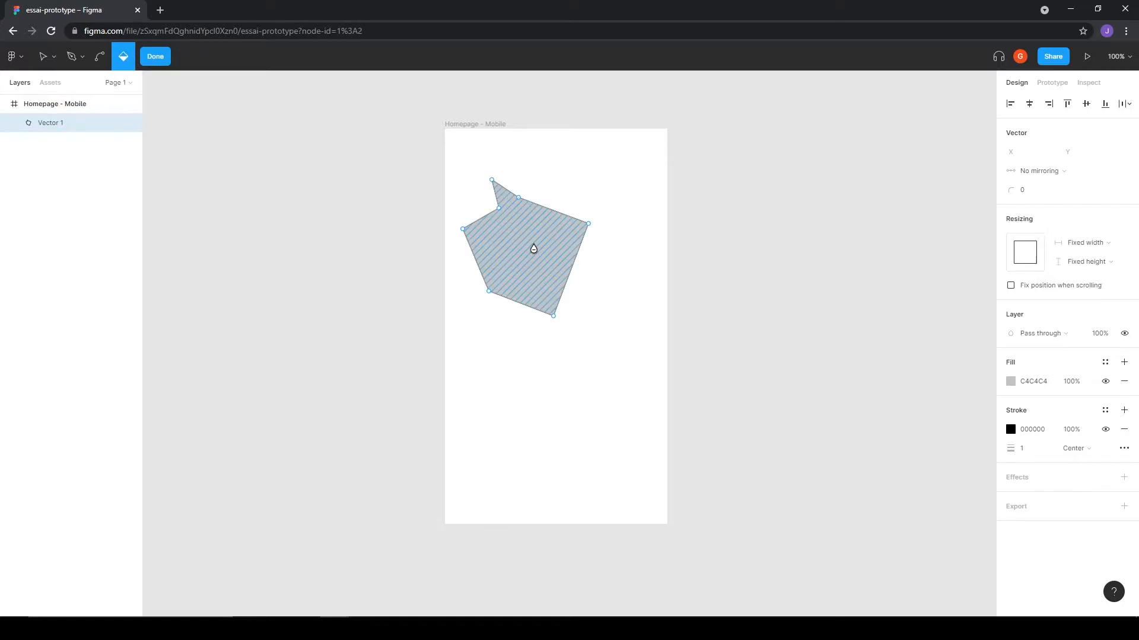
pyautogui.click(516, 262)
pyautogui.click(162, 63)
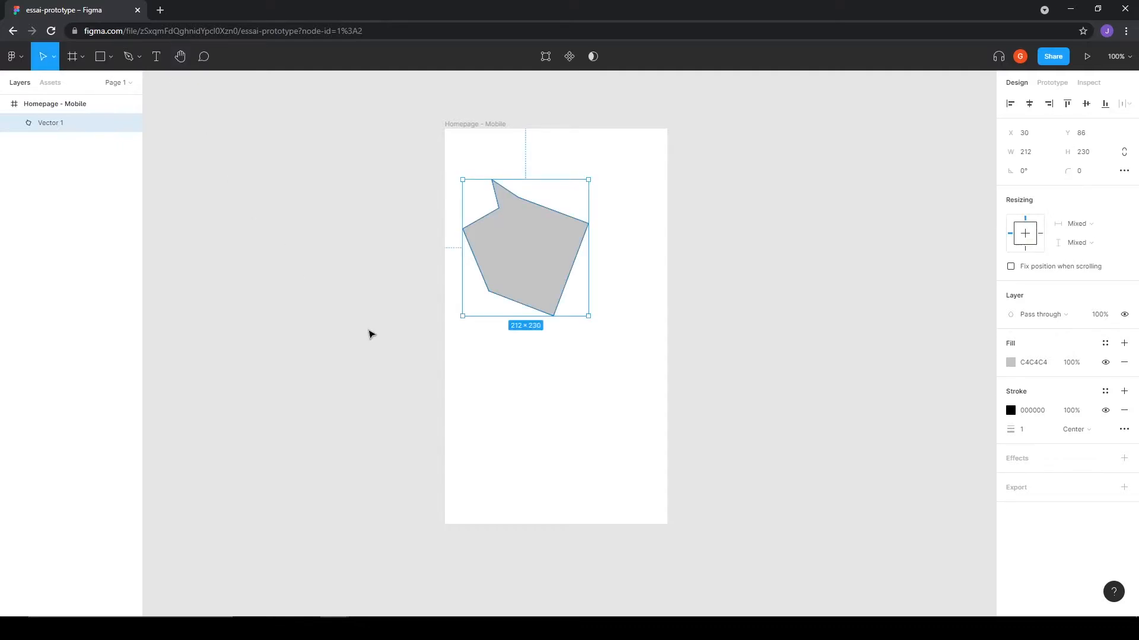
pyautogui.click(613, 351)
pyautogui.moveTo(518, 255); pyautogui.dragTo(574, 343)
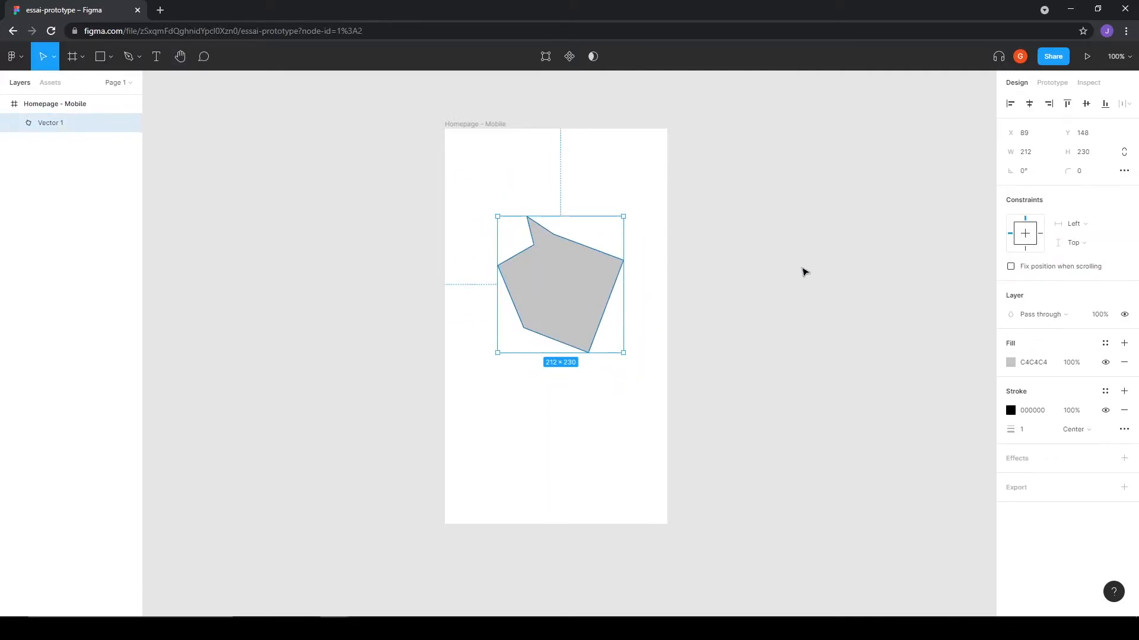
# Change the polygon's fill to a linear gradient starting with red FE1414
pyautogui.click(1037, 367)
pyautogui.click(1010, 362)
pyautogui.click(877, 309)
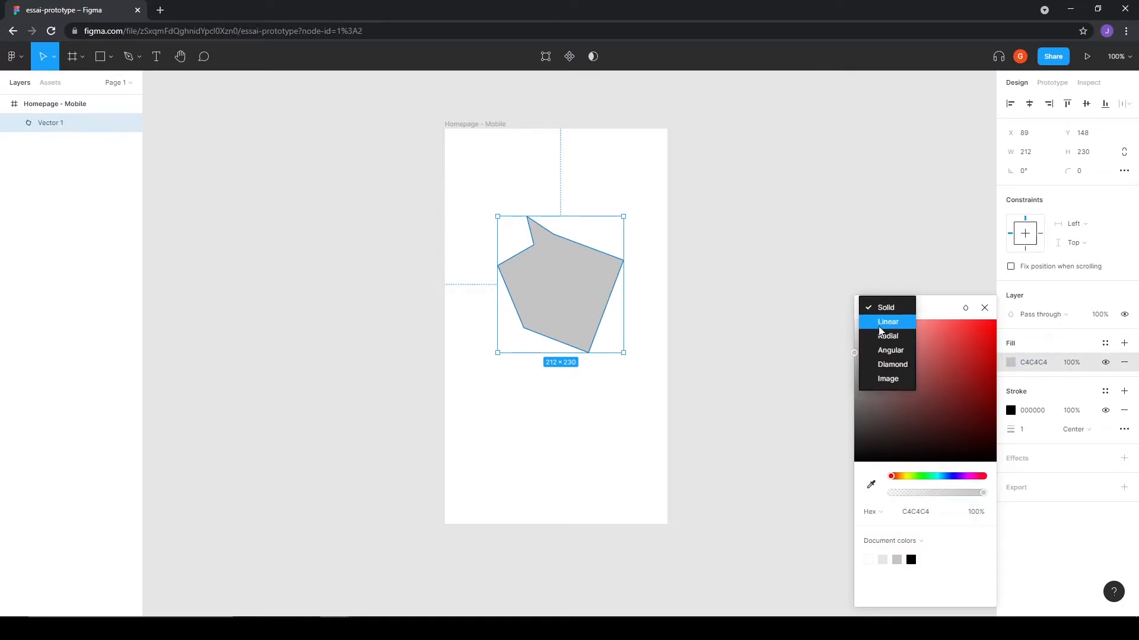
pyautogui.click(884, 321)
pyautogui.click(985, 321)
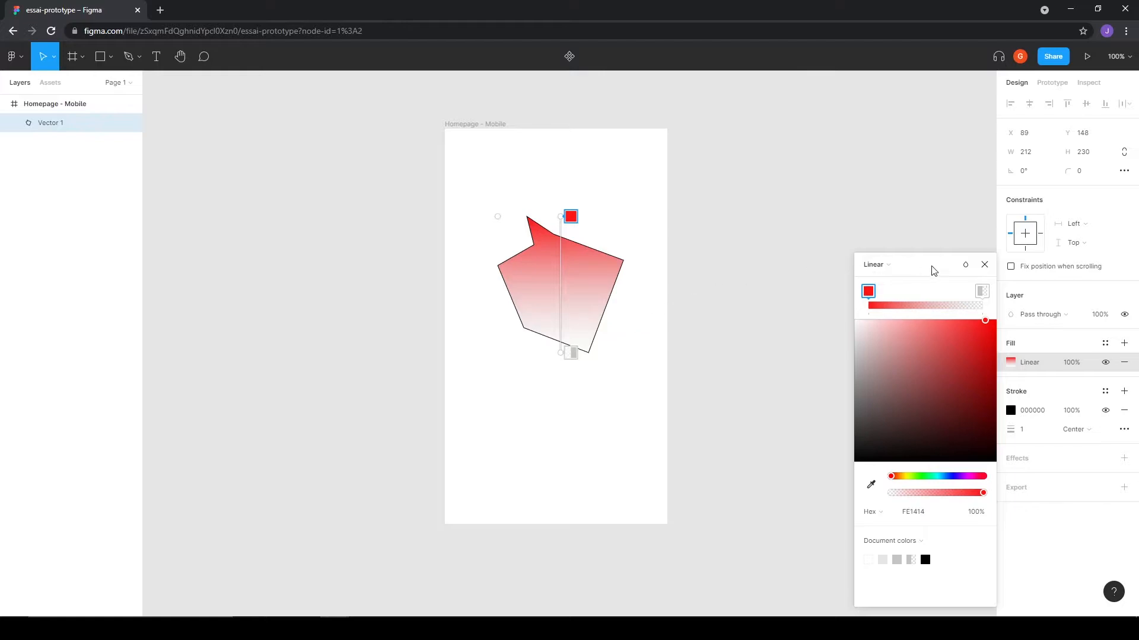
pyautogui.click(984, 264)
# Shift the gradient-filled polygon to X 76, Y 134 and delete it from the frame
pyautogui.moveTo(566, 297)
pyautogui.mouseDown()
pyautogui.moveTo(549, 265)
pyautogui.moveTo(570, 300)
pyautogui.mouseUp()
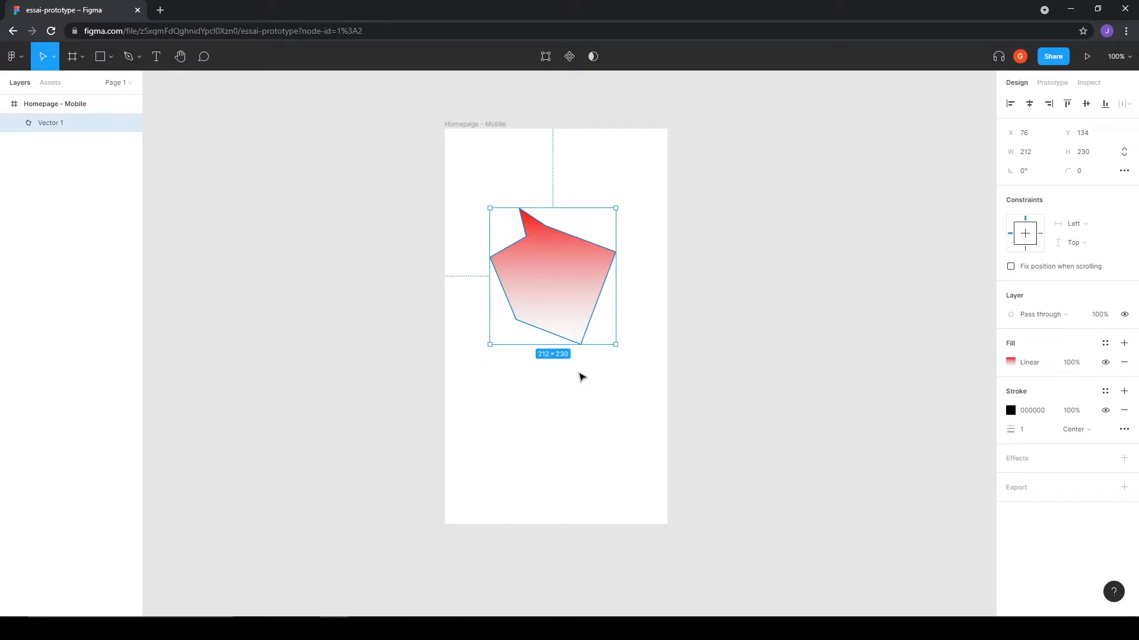
pyautogui.press('Delete')
pyautogui.click(372, 120)
# Draw a closed shape with the Pen tool, giving it a straight upper edge, a curved right side and a zigzag left side
pyautogui.click(127, 57)
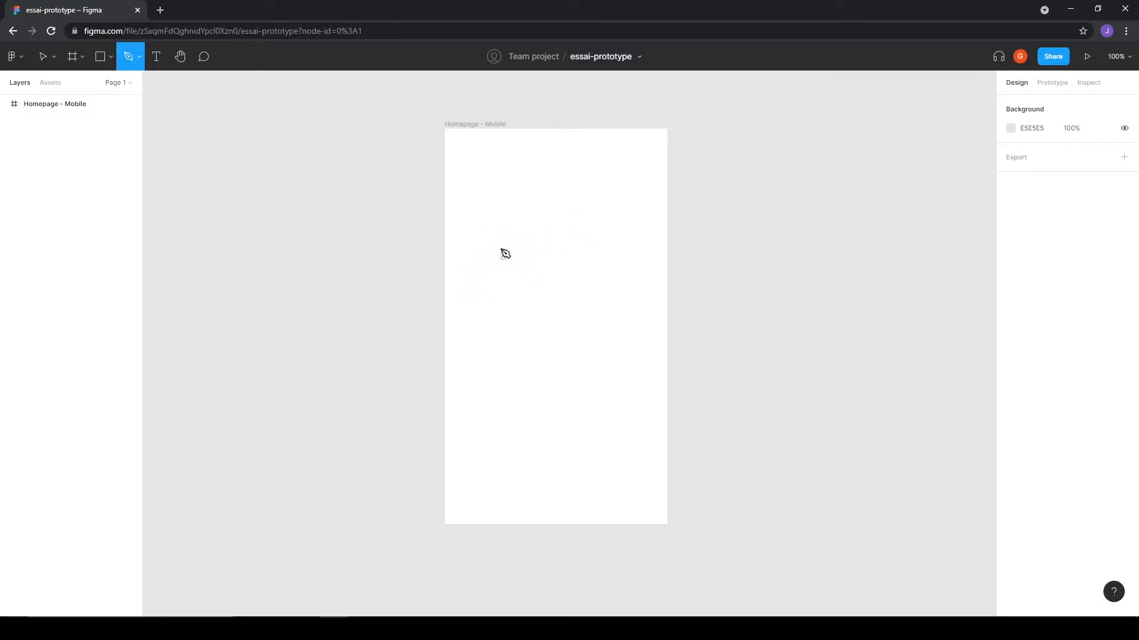
pyautogui.click(491, 230)
pyautogui.click(579, 272)
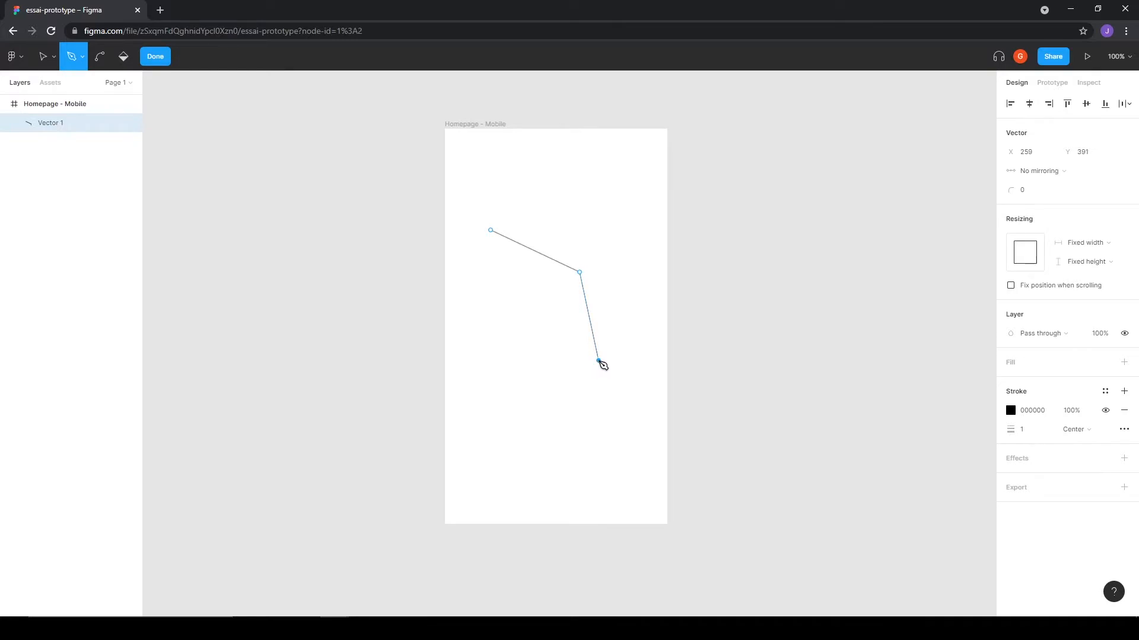
pyautogui.moveTo(599, 362); pyautogui.dragTo(561, 428)
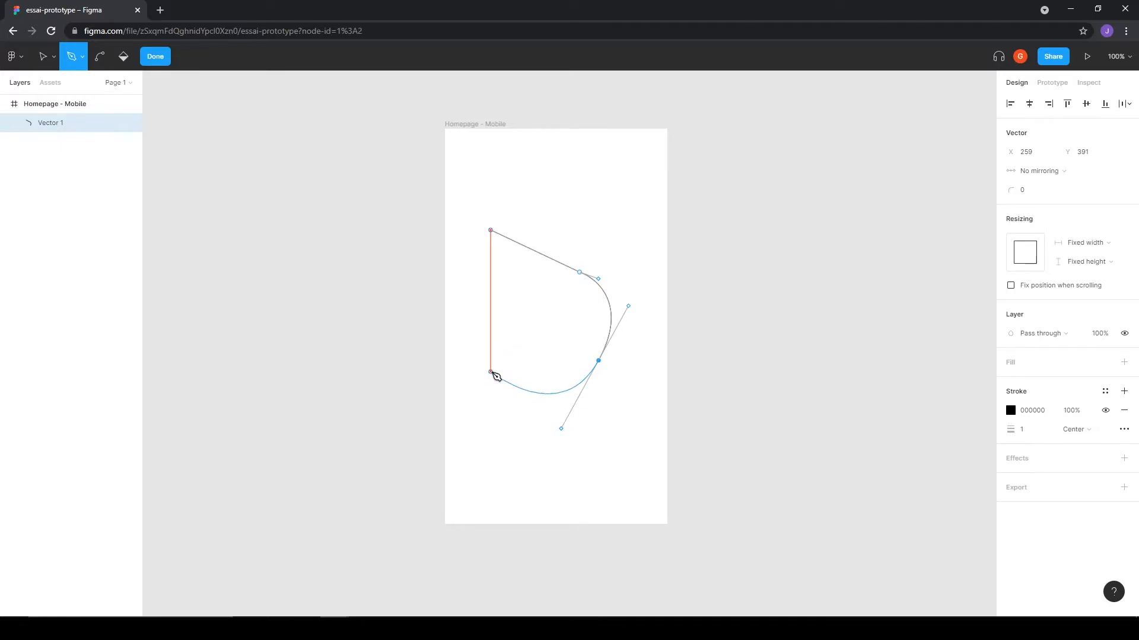
pyautogui.click(492, 372)
pyautogui.click(520, 331)
pyautogui.click(478, 323)
pyautogui.click(507, 297)
pyautogui.click(481, 283)
pyautogui.click(499, 272)
pyautogui.click(471, 257)
pyautogui.click(491, 230)
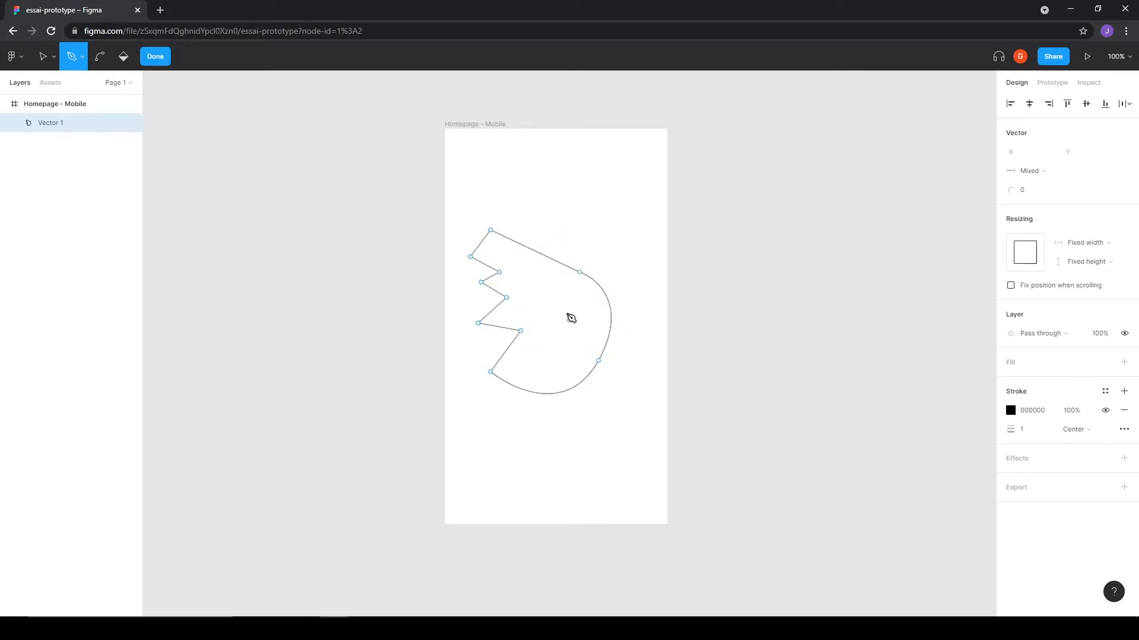
# Draw a closed wavy outline of smooth curves around the zigzag shape, extending beyond the frame's left edge
pyautogui.click(526, 182)
pyautogui.moveTo(525, 182); pyautogui.dragTo(602, 196)
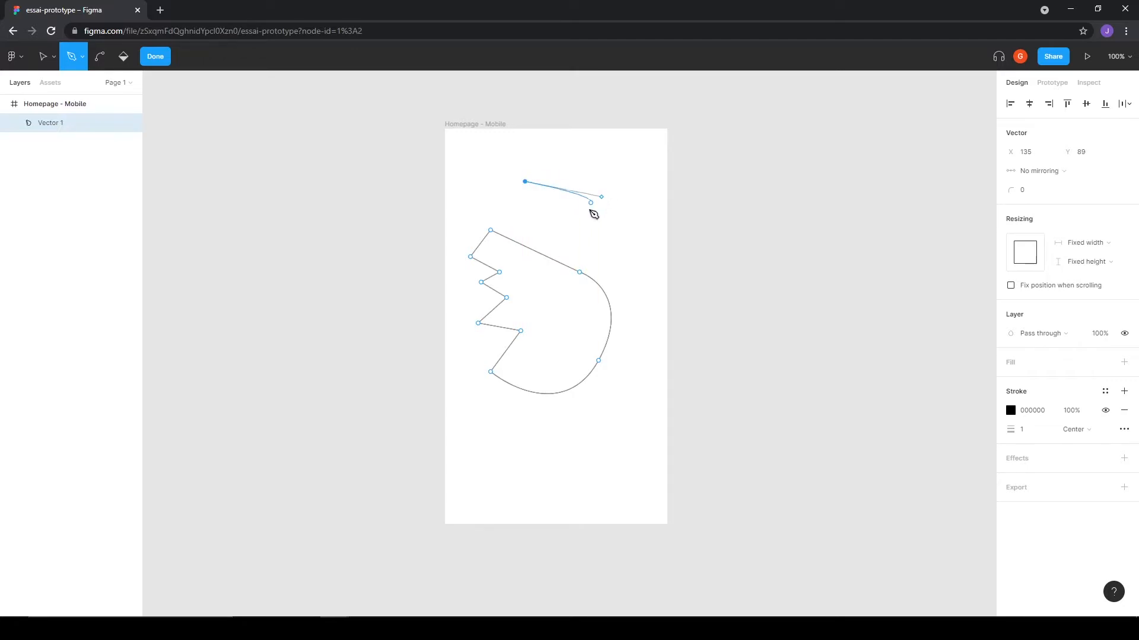
pyautogui.moveTo(592, 244); pyautogui.dragTo(641, 289)
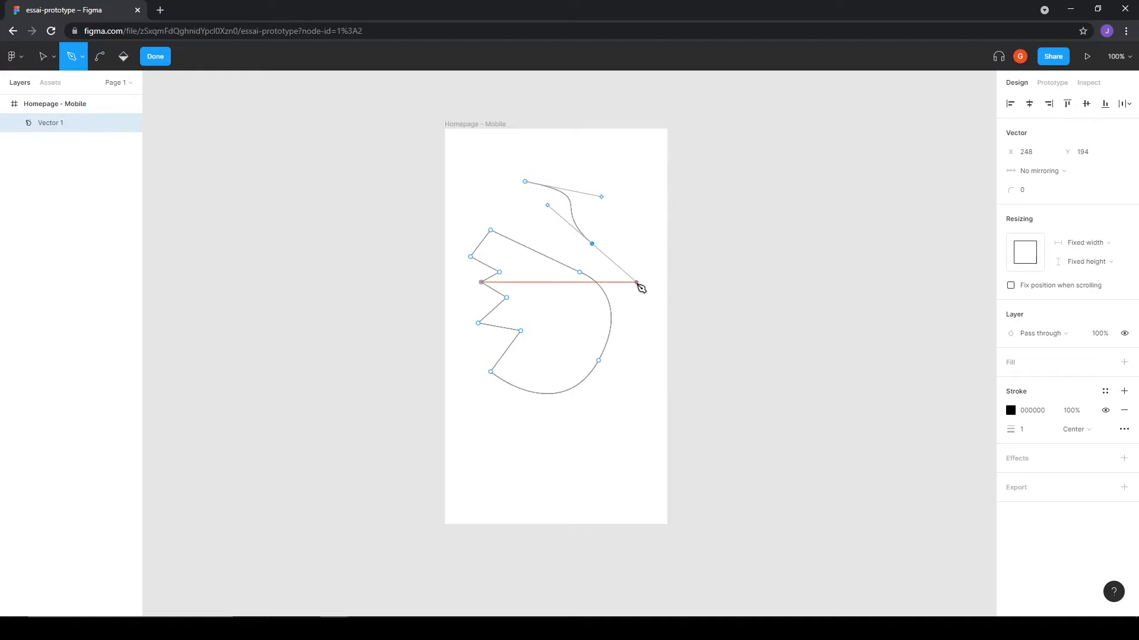
pyautogui.moveTo(642, 367); pyautogui.dragTo(609, 421)
pyautogui.moveTo(623, 461); pyautogui.dragTo(654, 481)
pyautogui.moveTo(524, 495); pyautogui.dragTo(482, 445)
pyautogui.moveTo(413, 436); pyautogui.dragTo(348, 426)
pyautogui.moveTo(347, 316); pyautogui.dragTo(375, 290)
pyautogui.moveTo(364, 215); pyautogui.dragTo(337, 169)
pyautogui.moveTo(434, 127); pyautogui.dragTo(481, 154)
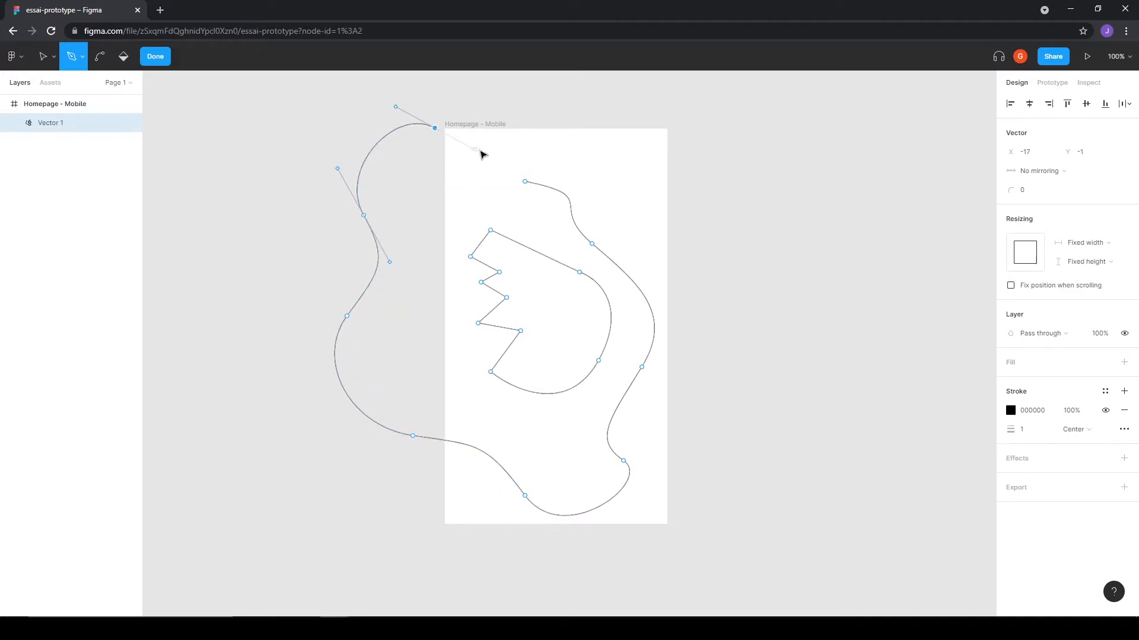
pyautogui.moveTo(525, 117); pyautogui.dragTo(579, 123)
pyautogui.click(525, 182)
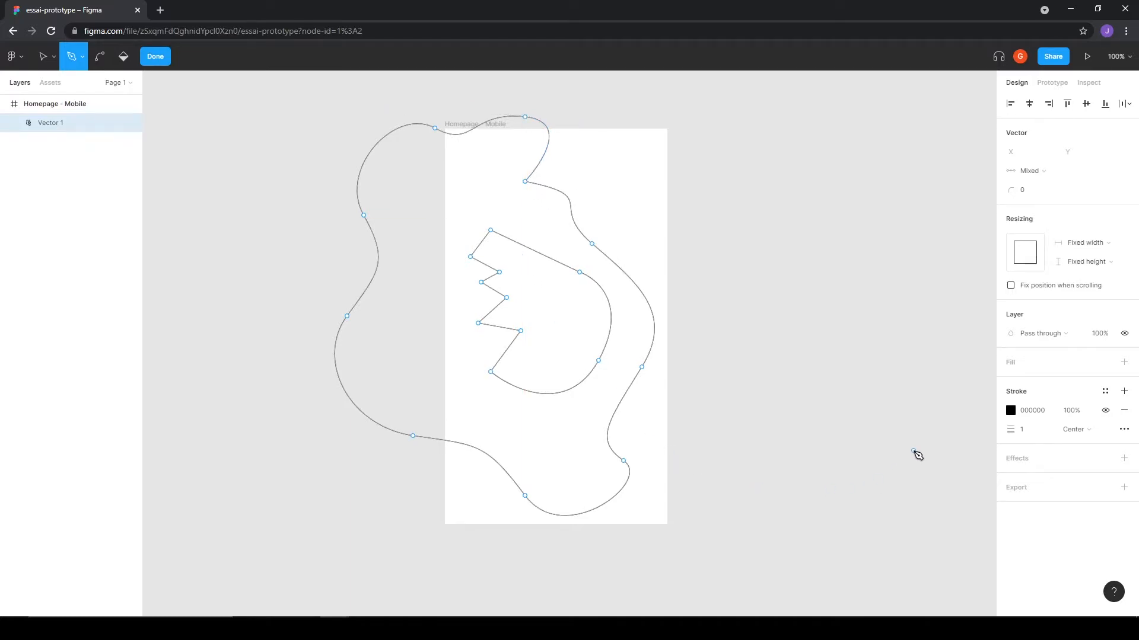
# Leave vector editing and delete the whole vector containing the zigzag shape and its wavy outline
pyautogui.click(43, 56)
pyautogui.click(555, 191)
pyautogui.click(381, 156)
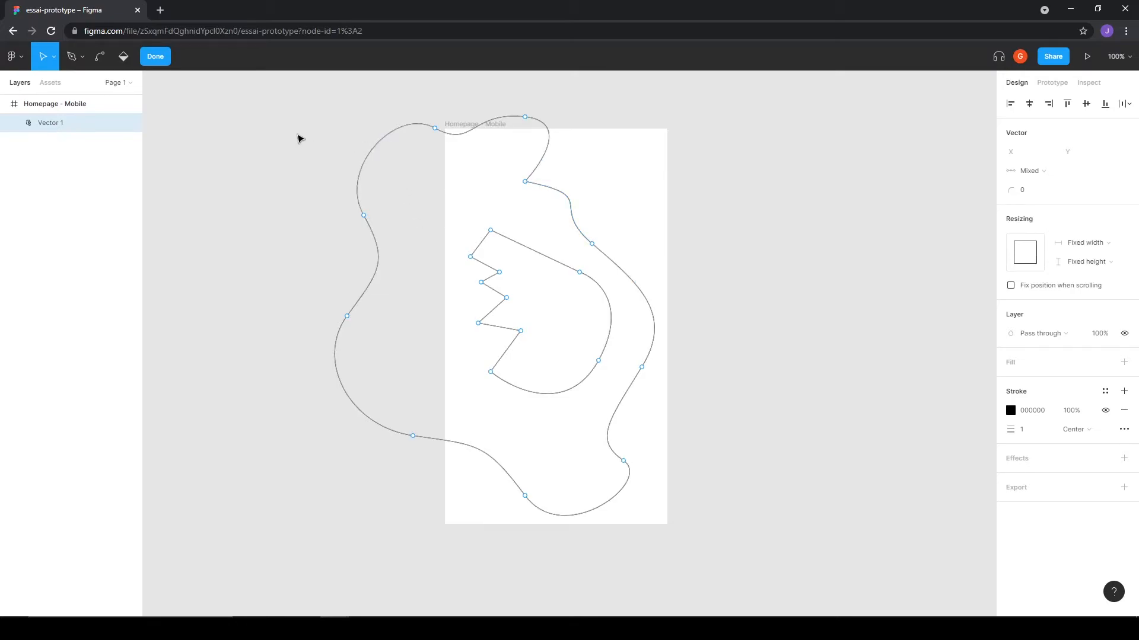
pyautogui.press('Escape')
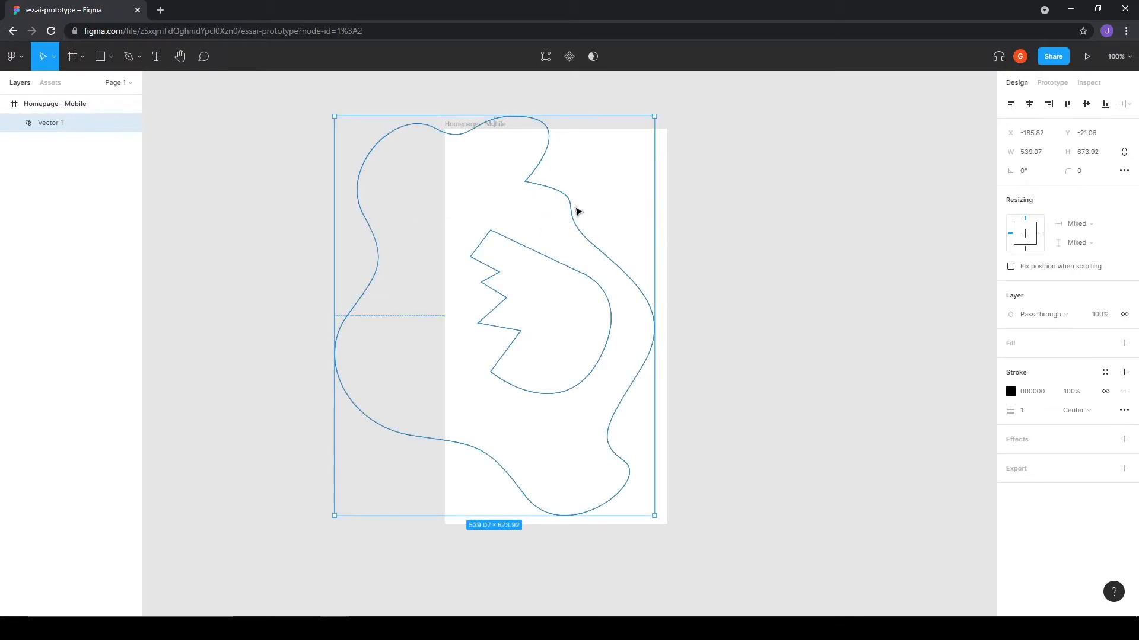
pyautogui.press('Escape')
pyautogui.click(596, 245)
pyautogui.press('Delete')
# Draw a closed Pen shape about 210 × 238 in the frame, with a curved right side and a notch in its lower edge
pyautogui.click(128, 56)
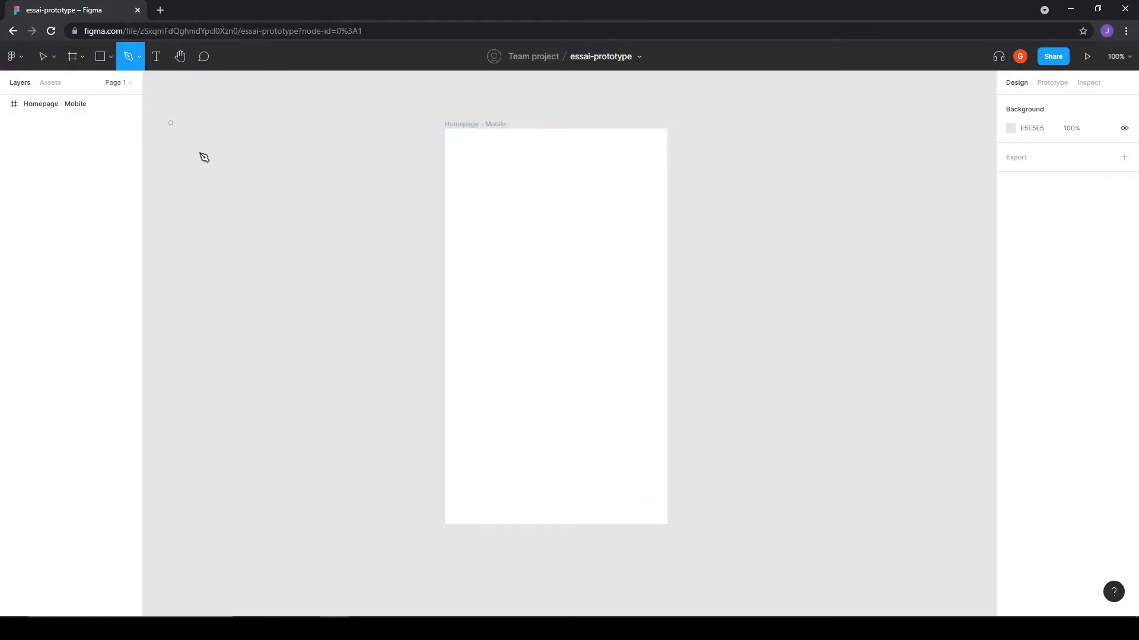
pyautogui.click(478, 288)
pyautogui.click(496, 225)
pyautogui.click(571, 253)
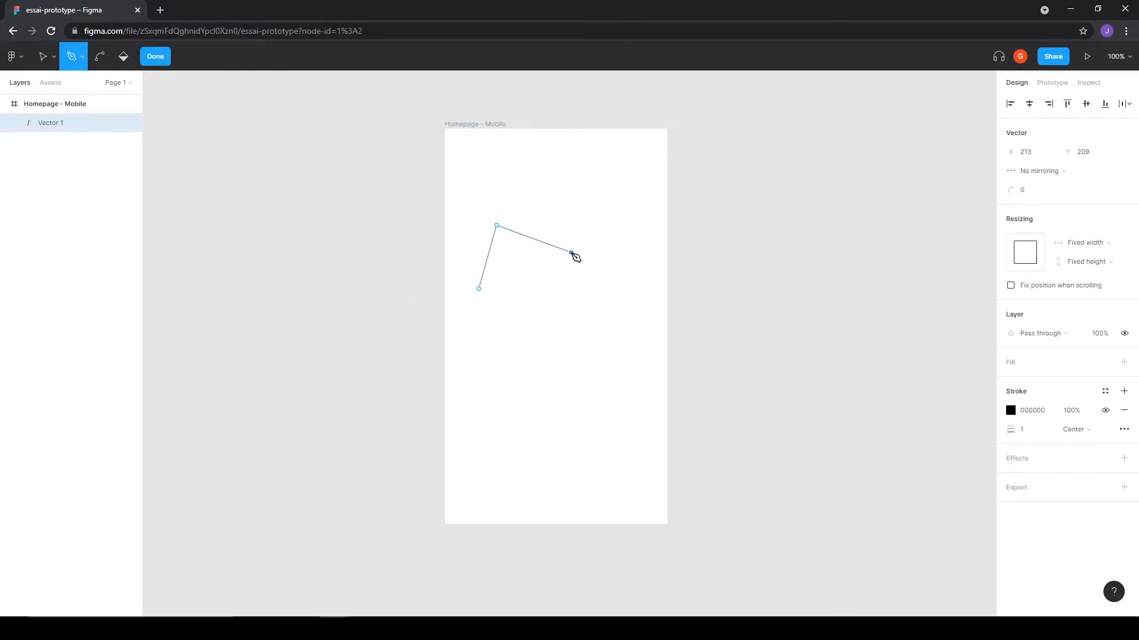
pyautogui.moveTo(596, 340); pyautogui.dragTo(571, 378)
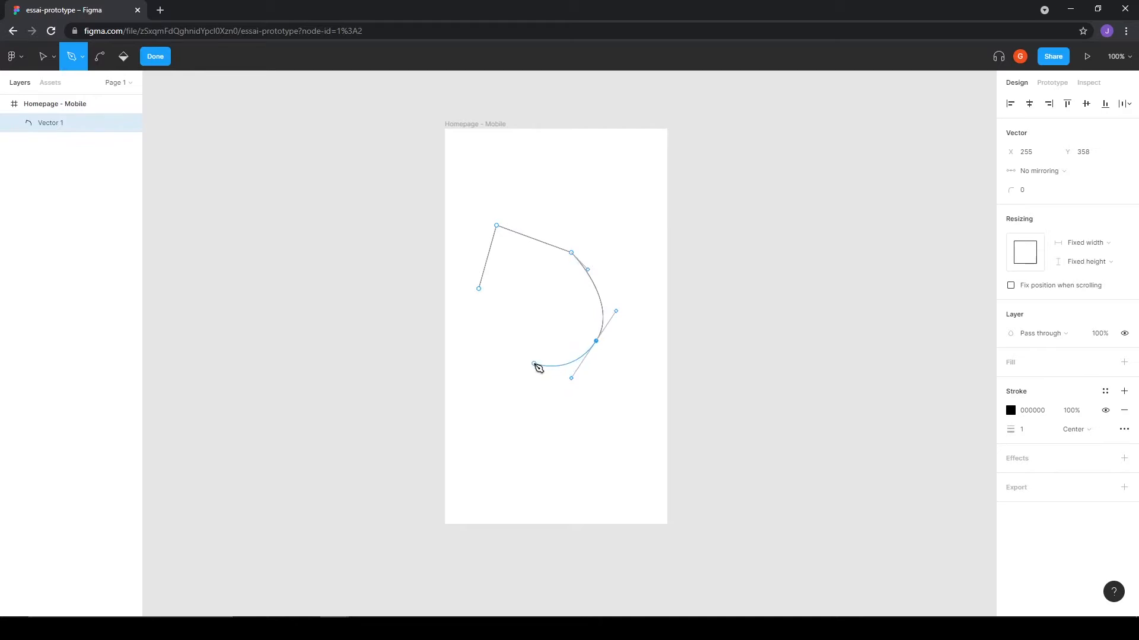
pyautogui.click(534, 363)
pyautogui.click(534, 320)
pyautogui.click(491, 341)
pyautogui.click(479, 289)
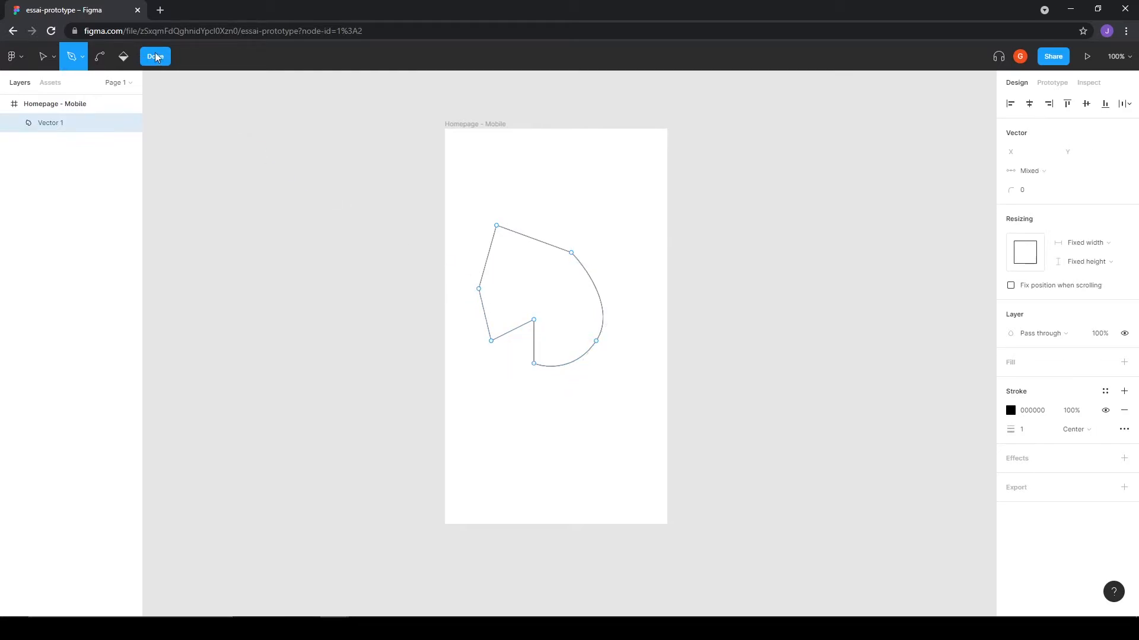
pyautogui.click(155, 57)
# Move the notched shape to X 64, Y 103 within the frame
pyautogui.click(523, 397)
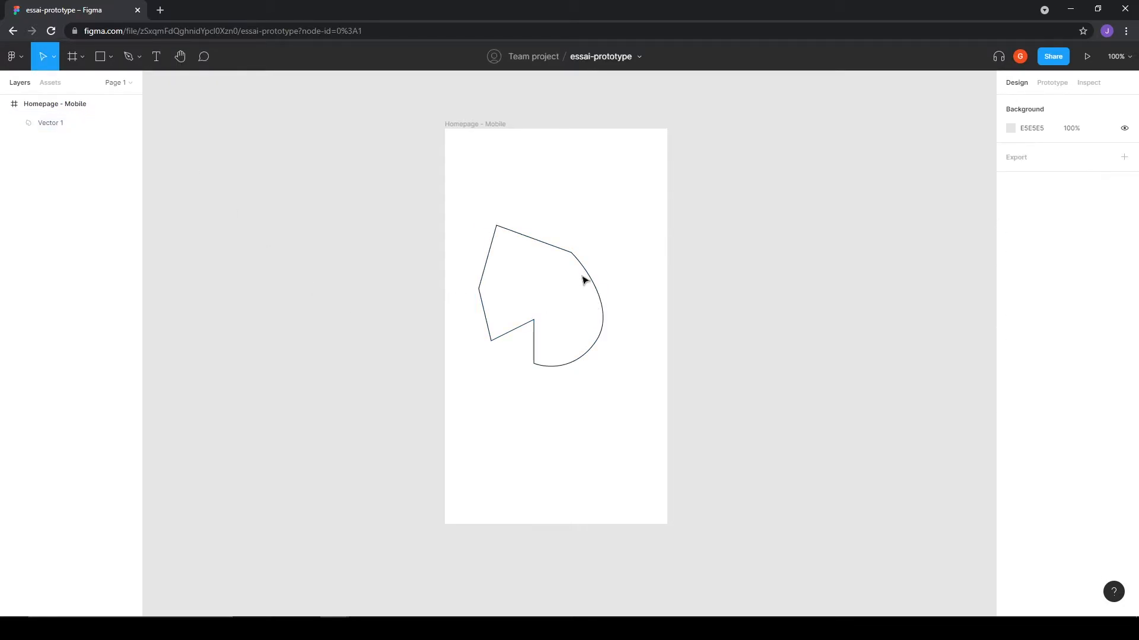
pyautogui.moveTo(589, 272); pyautogui.dragTo(587, 223)
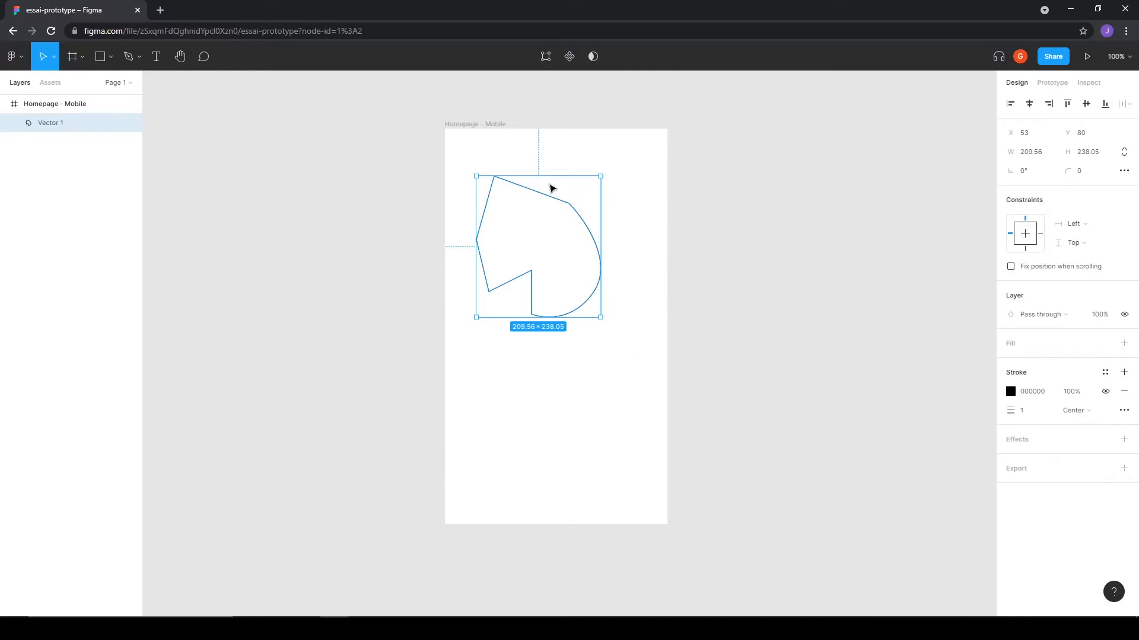
pyautogui.moveTo(585, 224)
pyautogui.mouseDown()
pyautogui.moveTo(613, 213)
pyautogui.moveTo(591, 238)
pyautogui.mouseUp()
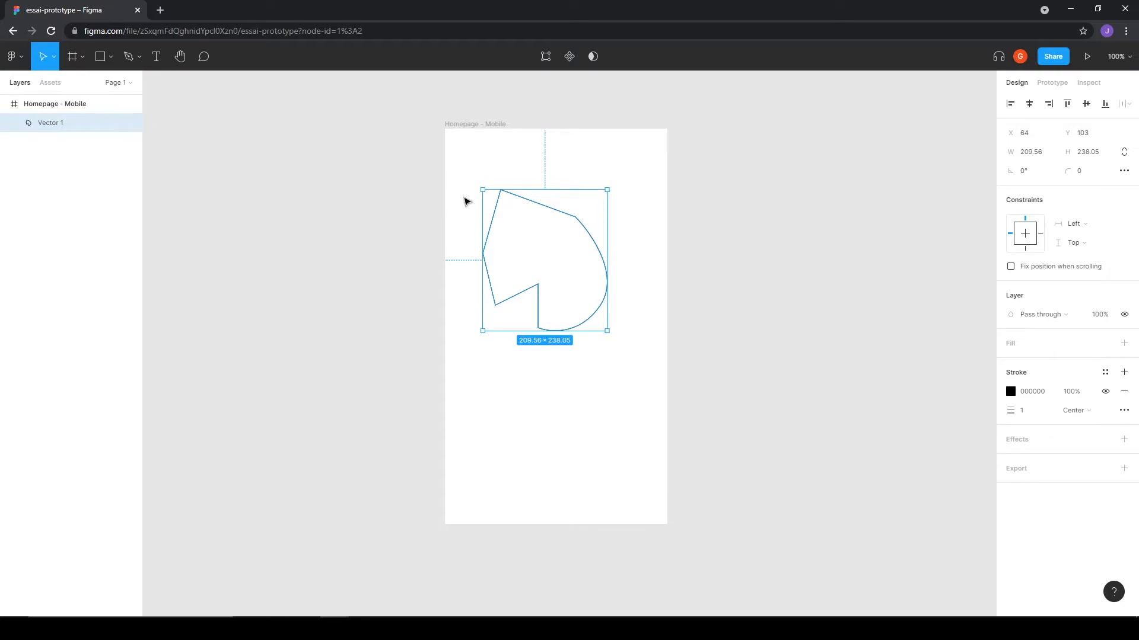
# Edit the vector's points, raising the upper-left corner and moving the upper-right corner to X 235, Y 105
pyautogui.click(544, 59)
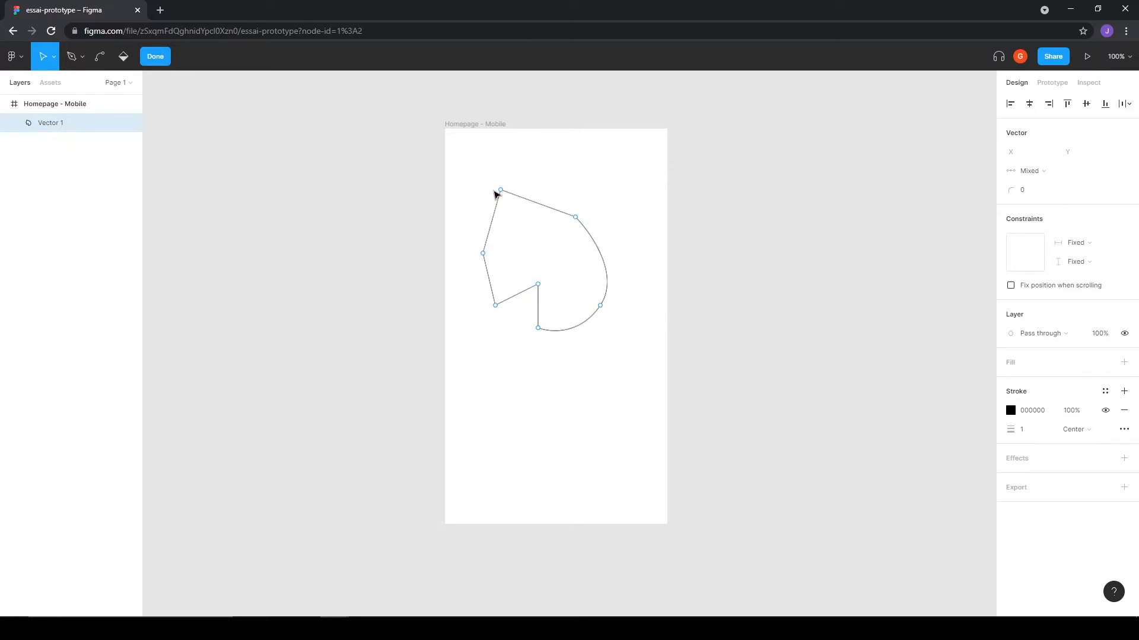
pyautogui.moveTo(501, 192)
pyautogui.mouseDown()
pyautogui.moveTo(498, 169)
pyautogui.moveTo(564, 282)
pyautogui.moveTo(498, 168)
pyautogui.moveTo(552, 262)
pyautogui.moveTo(507, 176)
pyautogui.mouseUp()
pyautogui.moveTo(577, 222); pyautogui.dragTo(584, 191)
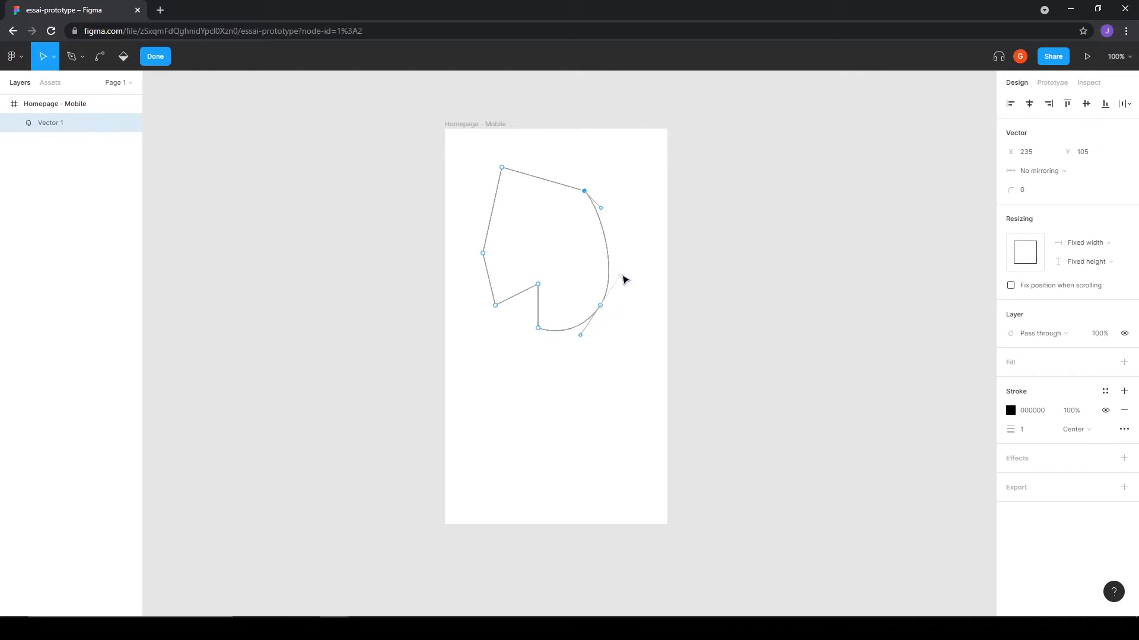
# Adjust both Bézier handles of the lower-right point so the right side's curve hooks sharply inward there
pyautogui.moveTo(622, 279)
pyautogui.mouseDown()
pyautogui.moveTo(652, 223)
pyautogui.moveTo(602, 297)
pyautogui.moveTo(633, 246)
pyautogui.moveTo(612, 297)
pyautogui.moveTo(646, 257)
pyautogui.moveTo(620, 292)
pyautogui.moveTo(616, 284)
pyautogui.mouseUp()
pyautogui.moveTo(580, 339)
pyautogui.mouseDown()
pyautogui.moveTo(541, 388)
pyautogui.moveTo(582, 353)
pyautogui.moveTo(623, 344)
pyautogui.moveTo(573, 324)
pyautogui.moveTo(619, 345)
pyautogui.moveTo(625, 333)
pyautogui.moveTo(590, 314)
pyautogui.moveTo(617, 340)
pyautogui.moveTo(600, 346)
pyautogui.moveTo(579, 321)
pyautogui.moveTo(620, 327)
pyautogui.moveTo(582, 323)
pyautogui.moveTo(591, 337)
pyautogui.mouseUp()
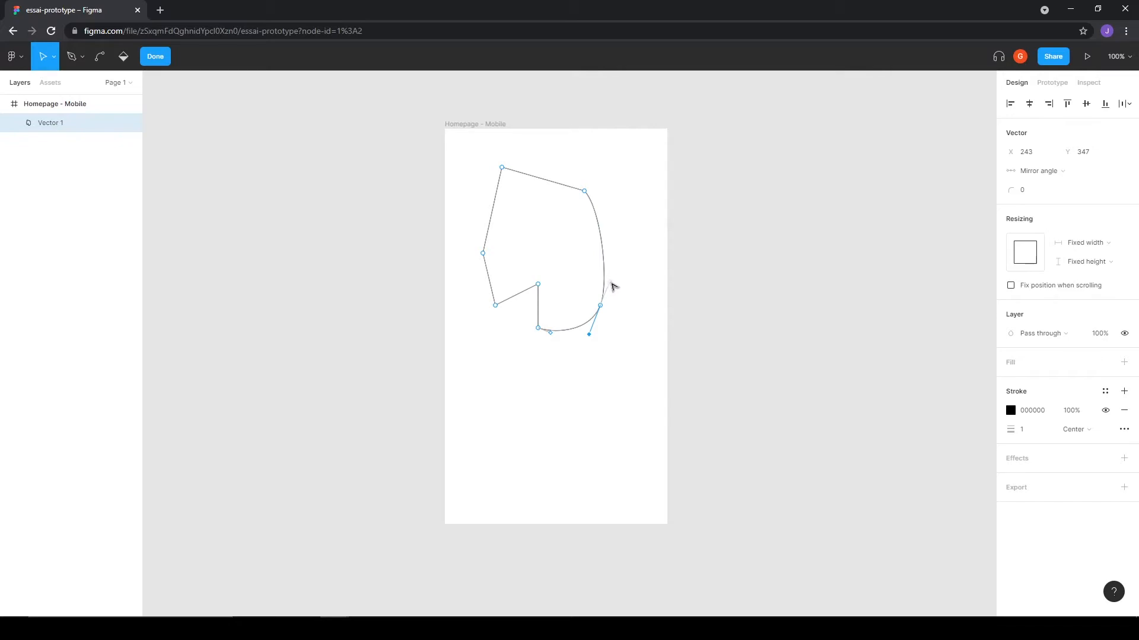
pyautogui.moveTo(611, 282); pyautogui.dragTo(635, 342)
pyautogui.click(628, 403)
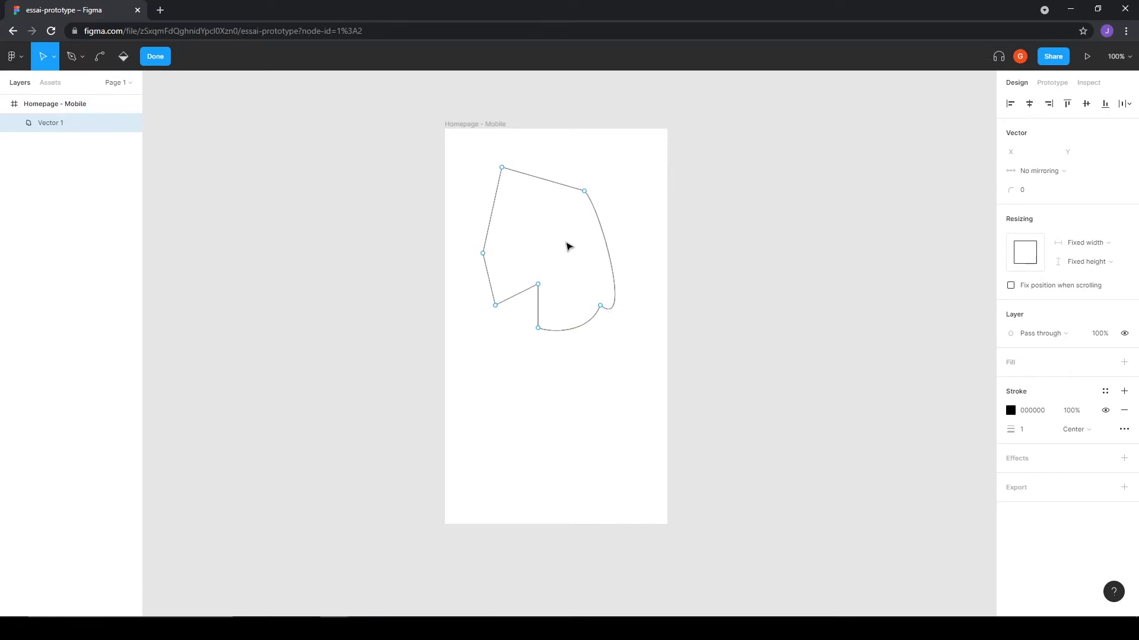
# Move the shape's upper-left corner point to X 107, Y 105, level with the upper-right corner
pyautogui.moveTo(501, 167); pyautogui.dragTo(489, 204)
pyautogui.moveTo(497, 199); pyautogui.dragTo(510, 195)
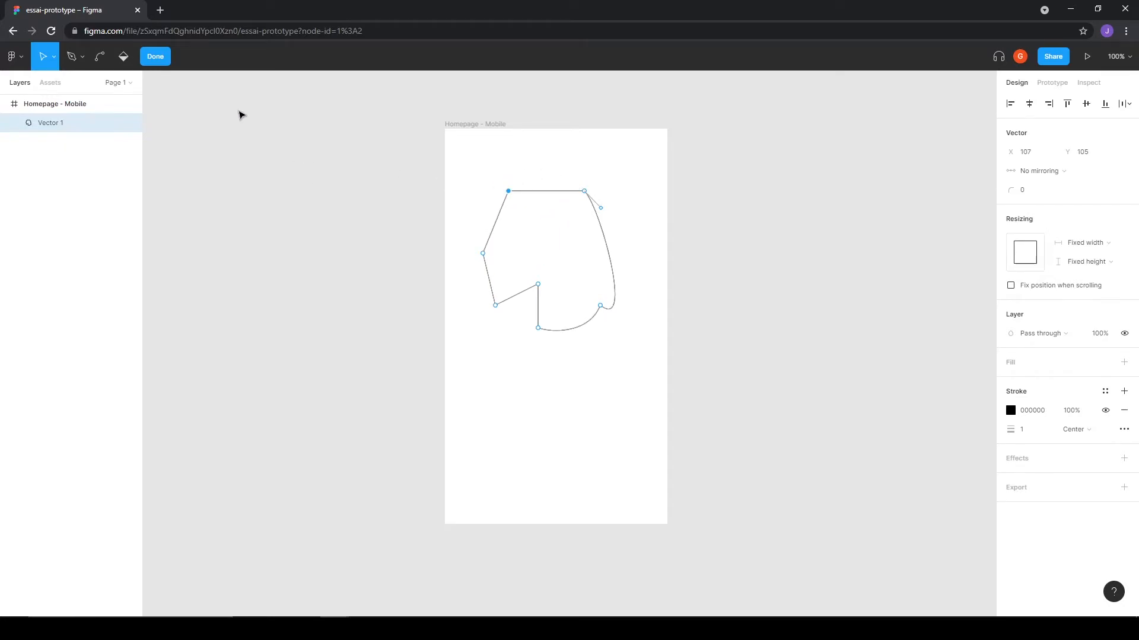
# Pull curve handles out of the shape's upper-left point with the Bend tool and reset it to a sharp corner
pyautogui.click(100, 59)
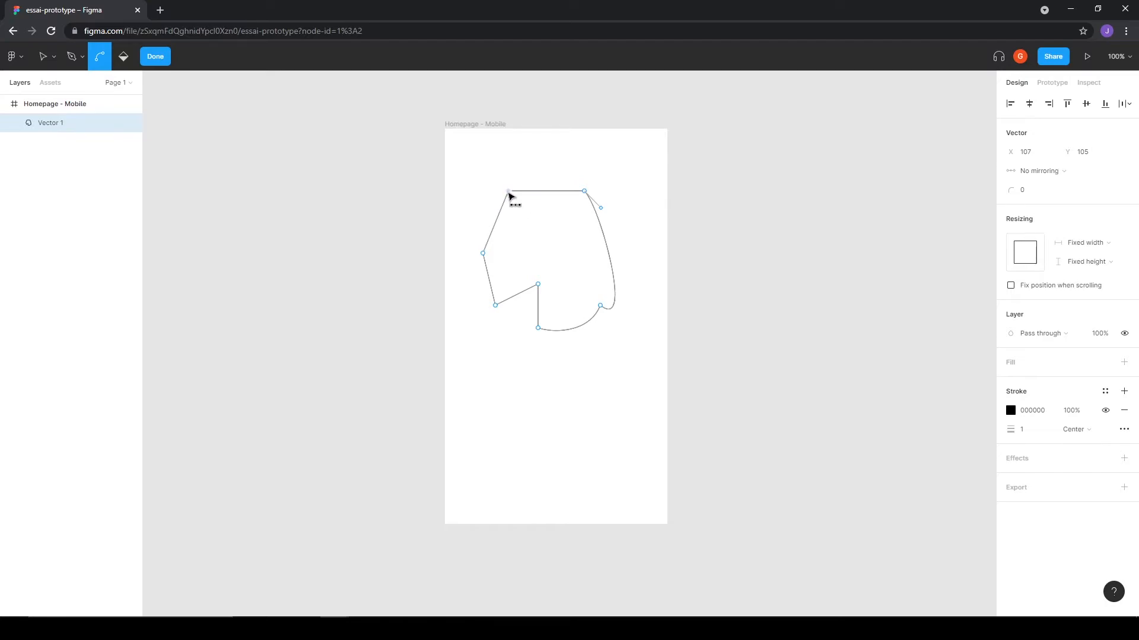
pyautogui.moveTo(509, 193); pyautogui.dragTo(478, 220)
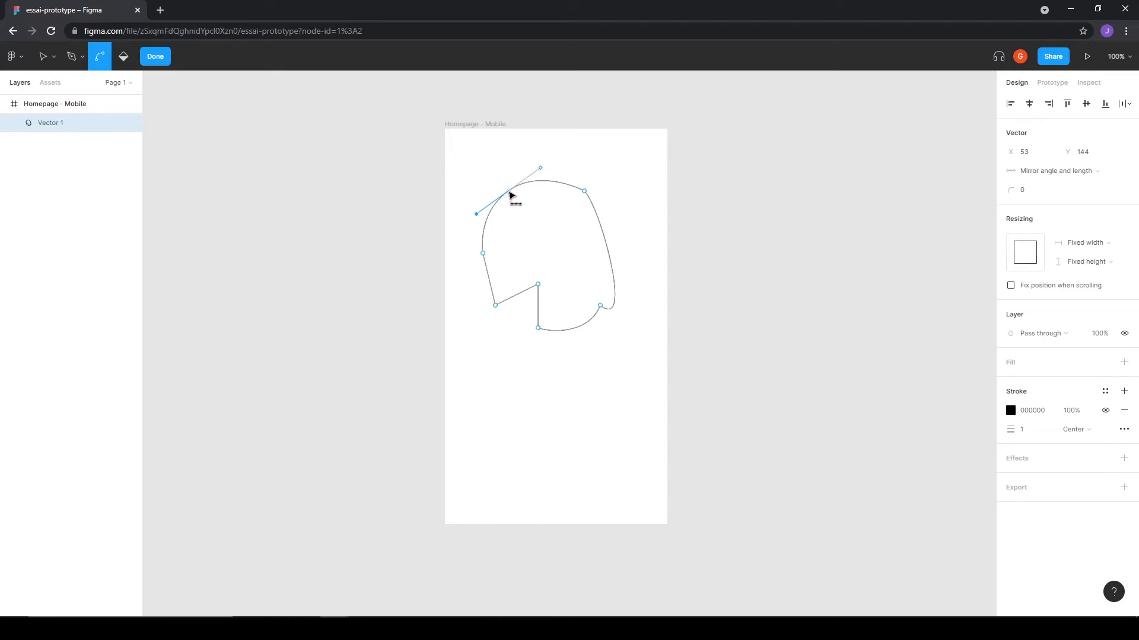
pyautogui.click(509, 192)
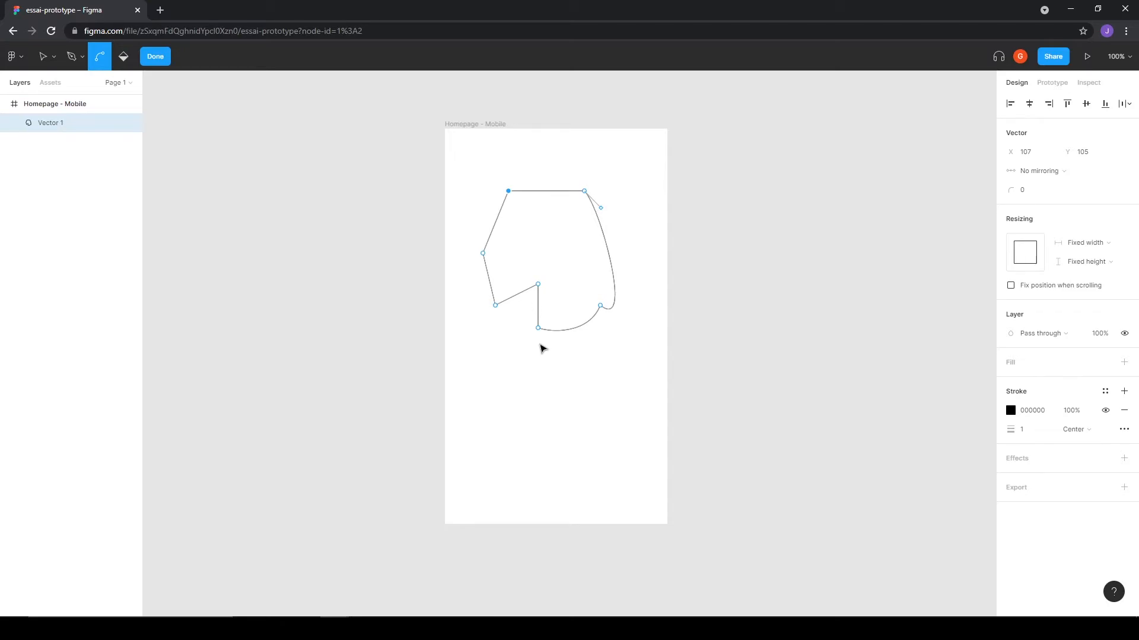
# Remove the curve handles from the shape's bottom point and lower-right point with the Bend tool, straightening the edge between them
pyautogui.moveTo(538, 328); pyautogui.dragTo(541, 335)
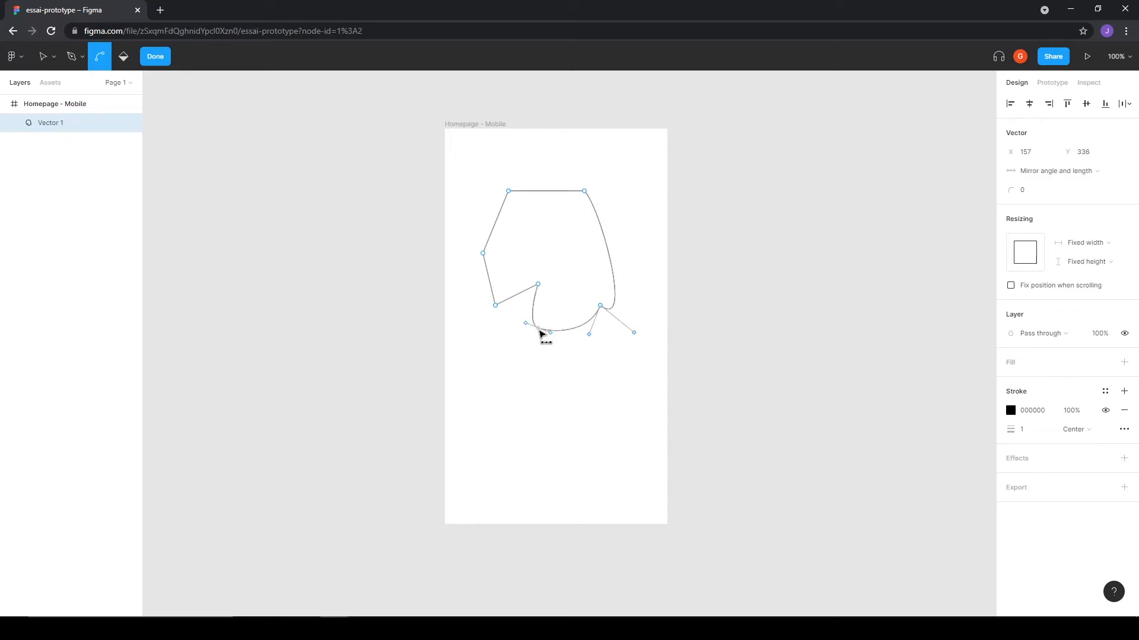
pyautogui.click(539, 328)
pyautogui.click(540, 329)
pyautogui.click(540, 329)
pyautogui.click(540, 329)
pyautogui.click(541, 330)
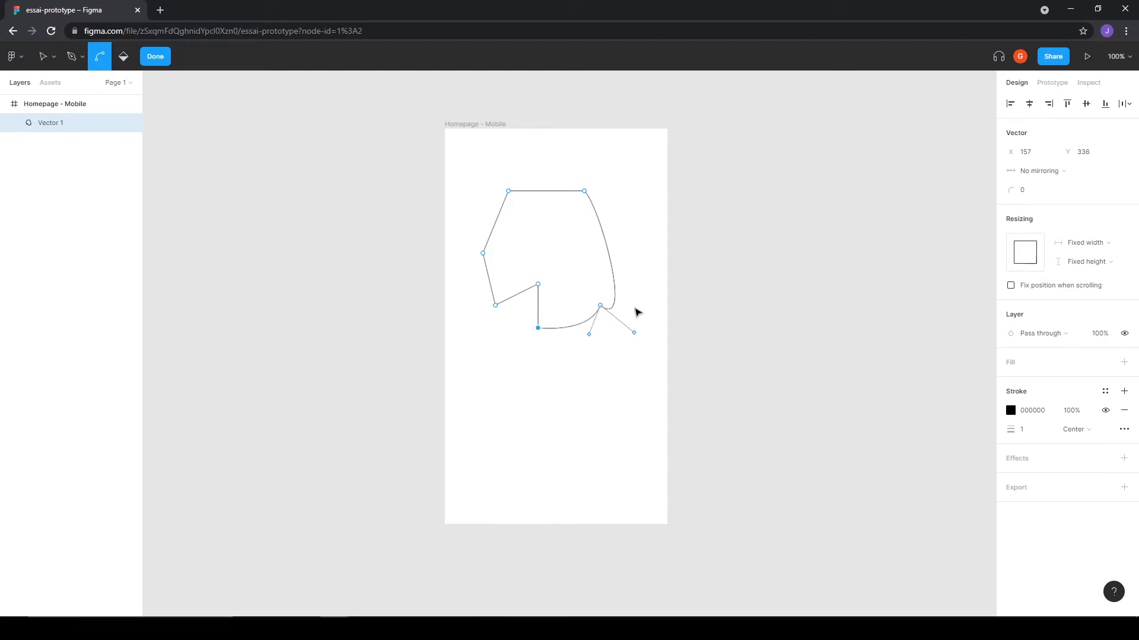
pyautogui.click(601, 307)
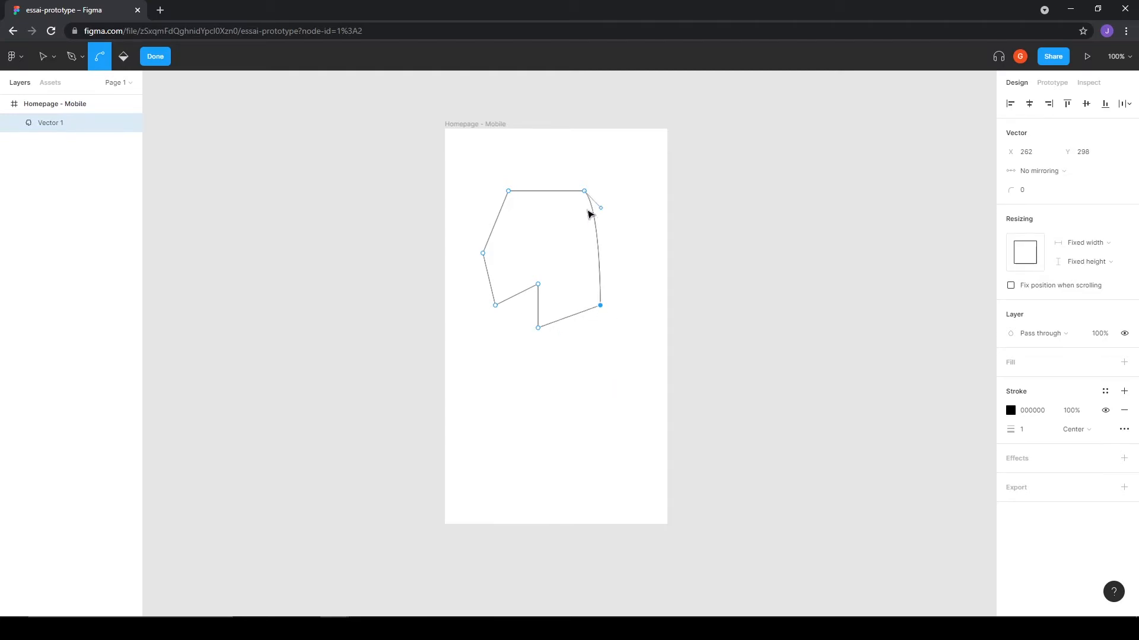
# Round the shape's upper-right point with the Bend tool and pull mirrored curve handles out of the upper-left point
pyautogui.click(585, 191)
pyautogui.press('Escape')
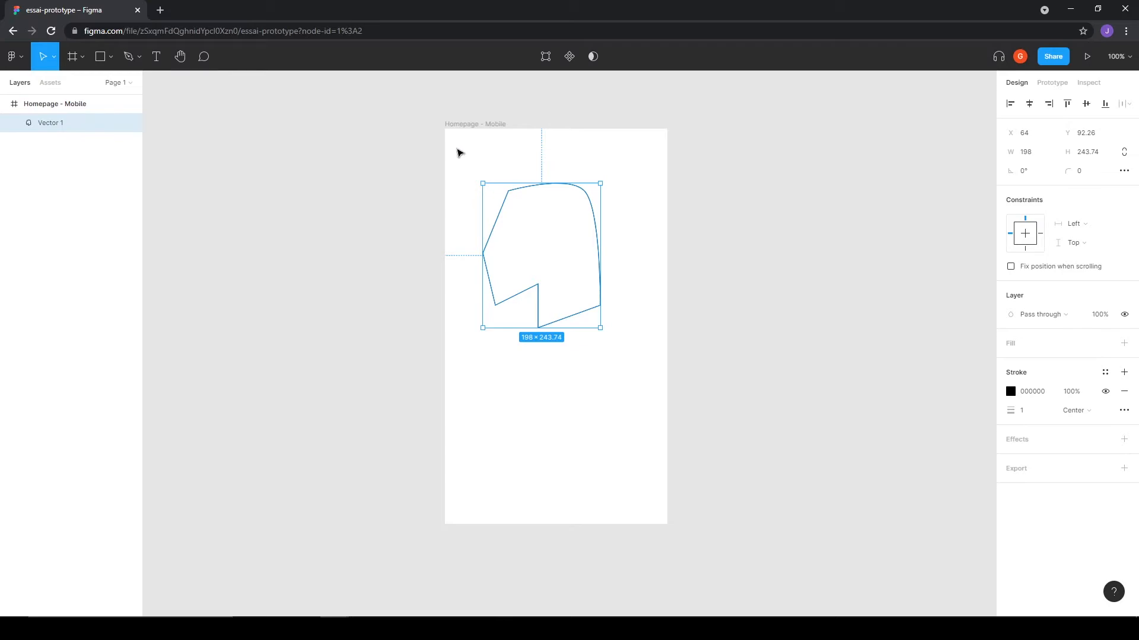
pyautogui.click(502, 157)
pyautogui.click(571, 185)
pyautogui.doubleClick(527, 195)
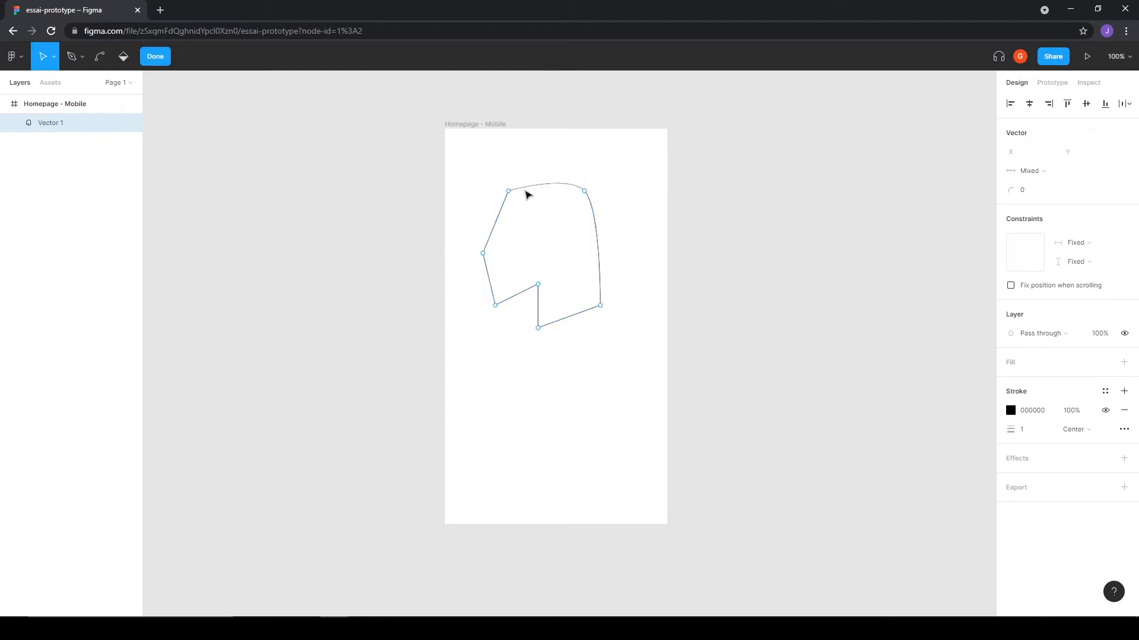
pyautogui.click(509, 193)
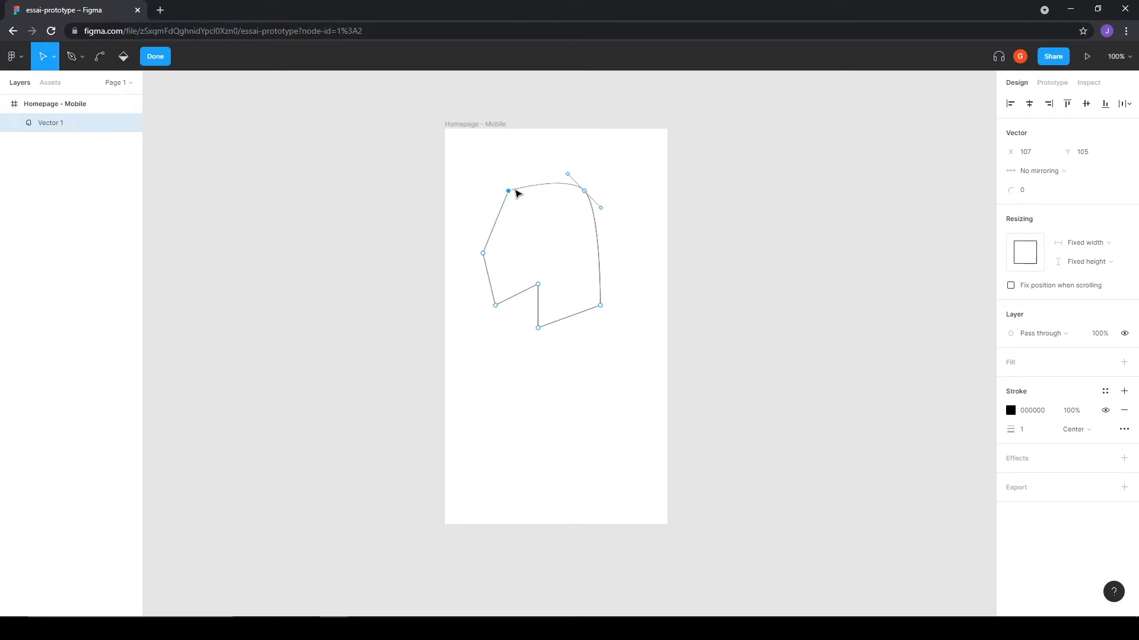
pyautogui.press('ctrl')
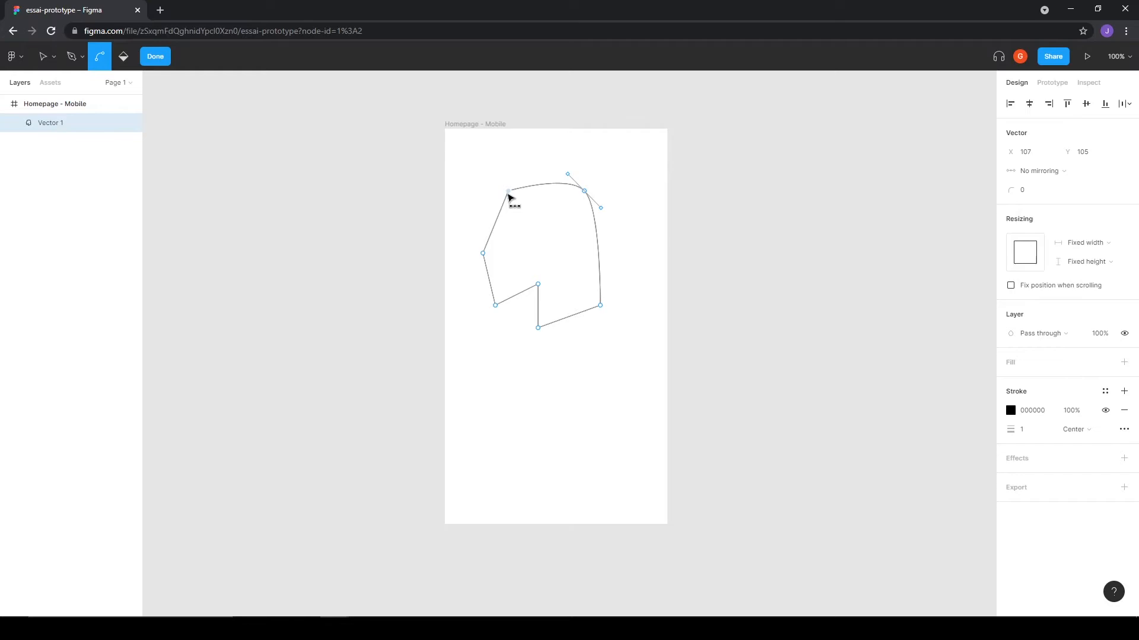
pyautogui.moveTo(509, 193); pyautogui.dragTo(484, 220)
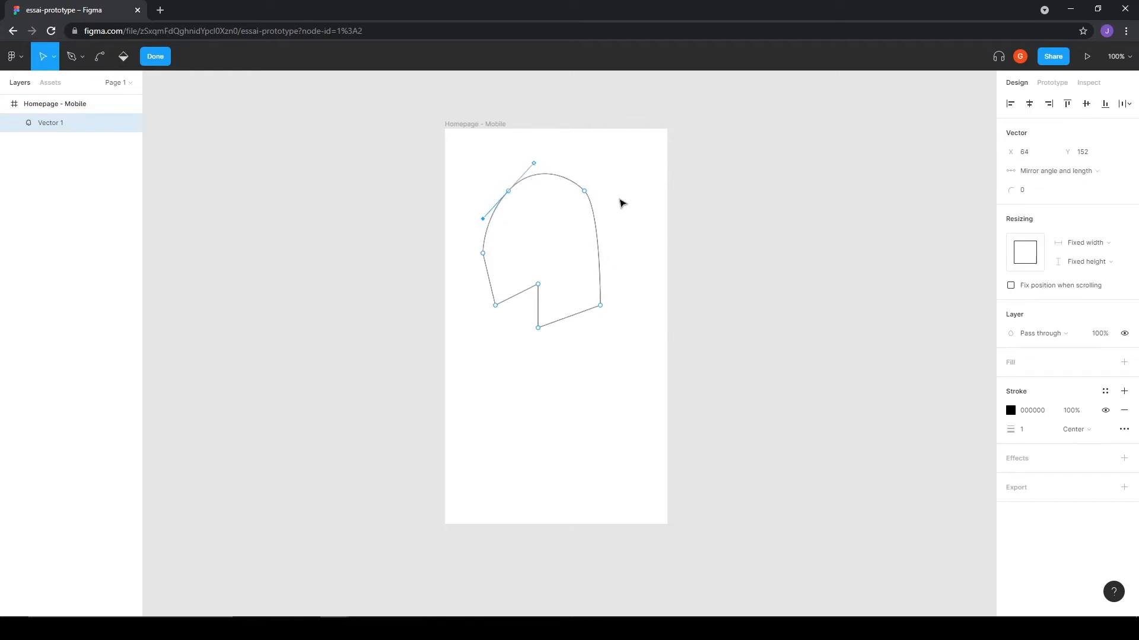
# Remove the curve handles from the upper-right and upper-left points so both are sharp corners
pyautogui.press('ctrl')
pyautogui.click(584, 192)
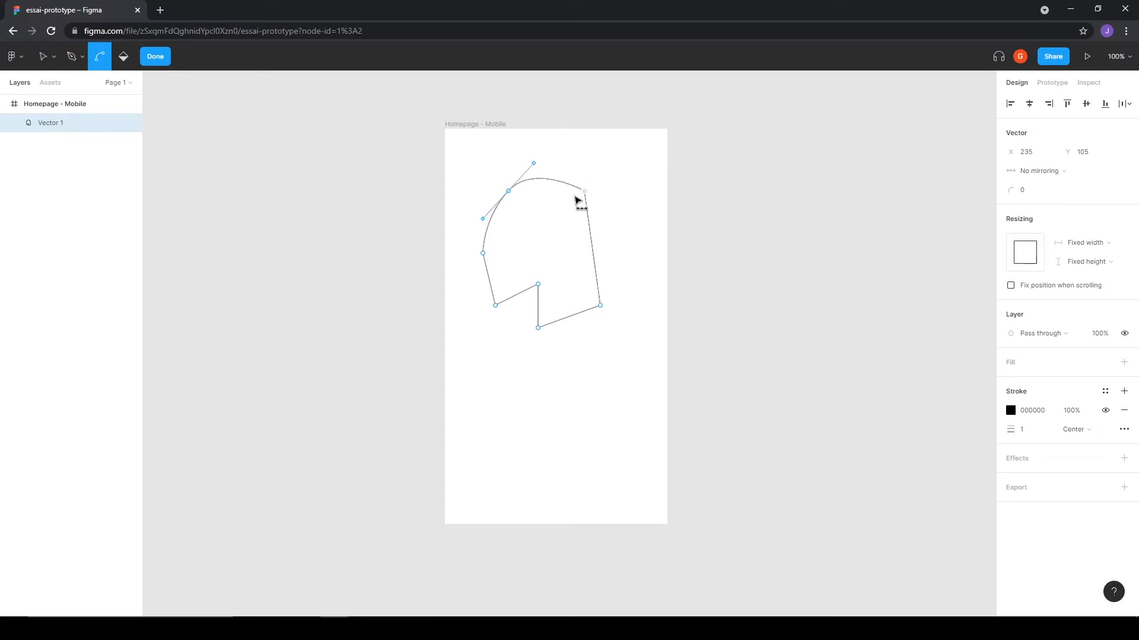
pyautogui.click(508, 192)
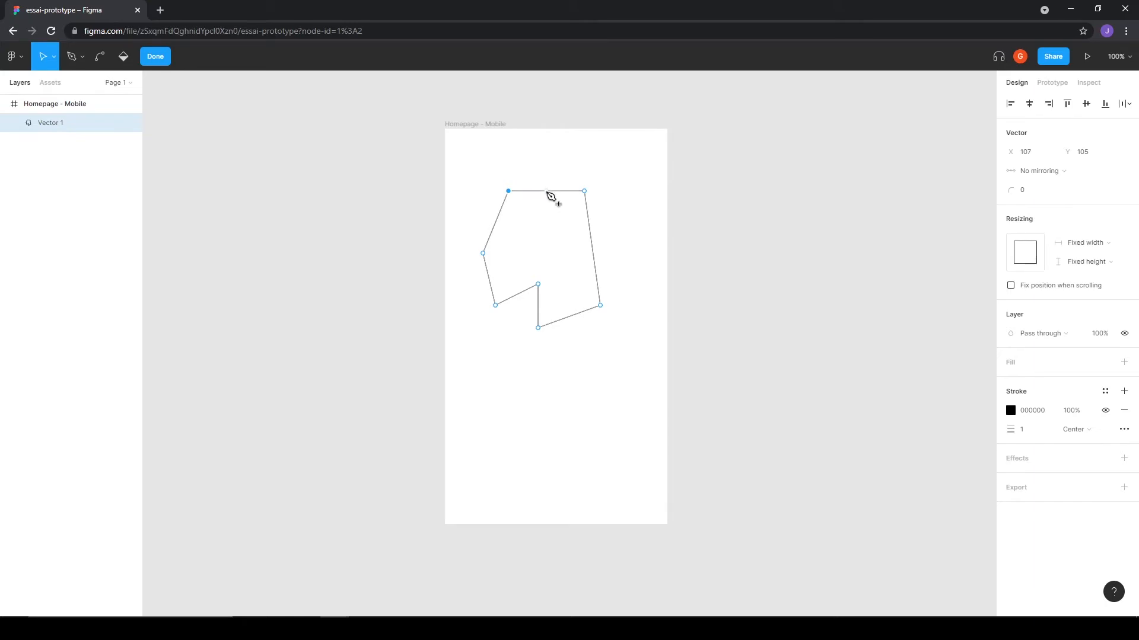
# Add a new point at the middle of each edge all the way around the shape
pyautogui.click(546, 192)
pyautogui.click(592, 248)
pyautogui.click(569, 317)
pyautogui.click(538, 306)
pyautogui.click(517, 295)
pyautogui.click(490, 279)
pyautogui.click(506, 208)
pyautogui.click(495, 223)
# Lower the new upper-left edge point, move the notch's diagonal edge point to X 129, Y 290, and curve the latter with the Bend tool
pyautogui.moveTo(496, 223); pyautogui.dragTo(489, 237)
pyautogui.click(518, 298)
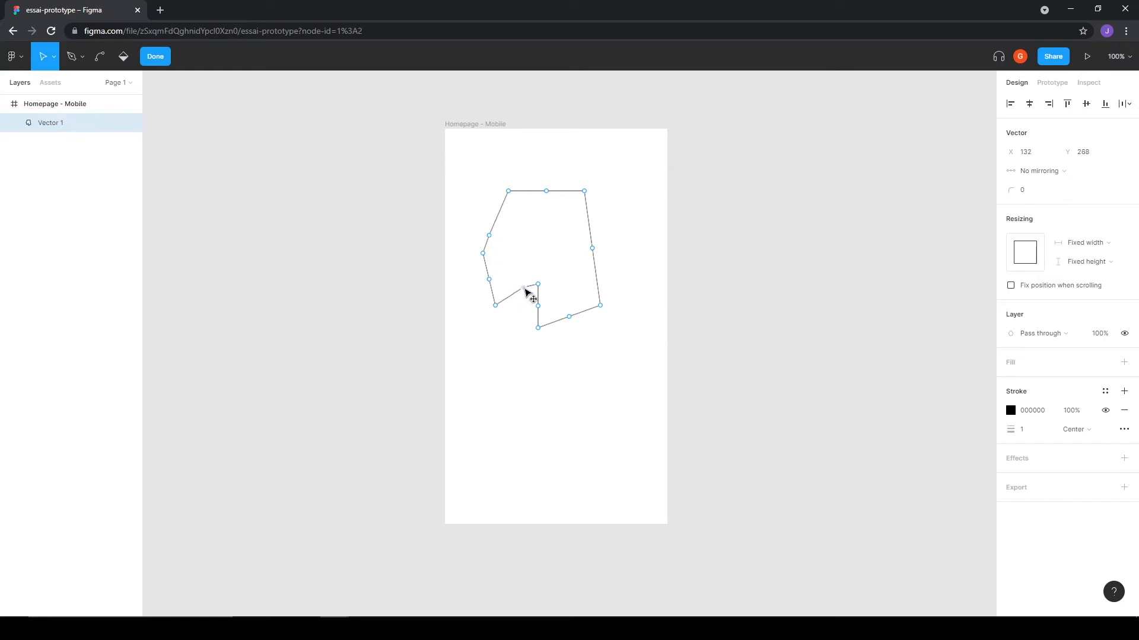
pyautogui.click(522, 300)
pyautogui.click(100, 59)
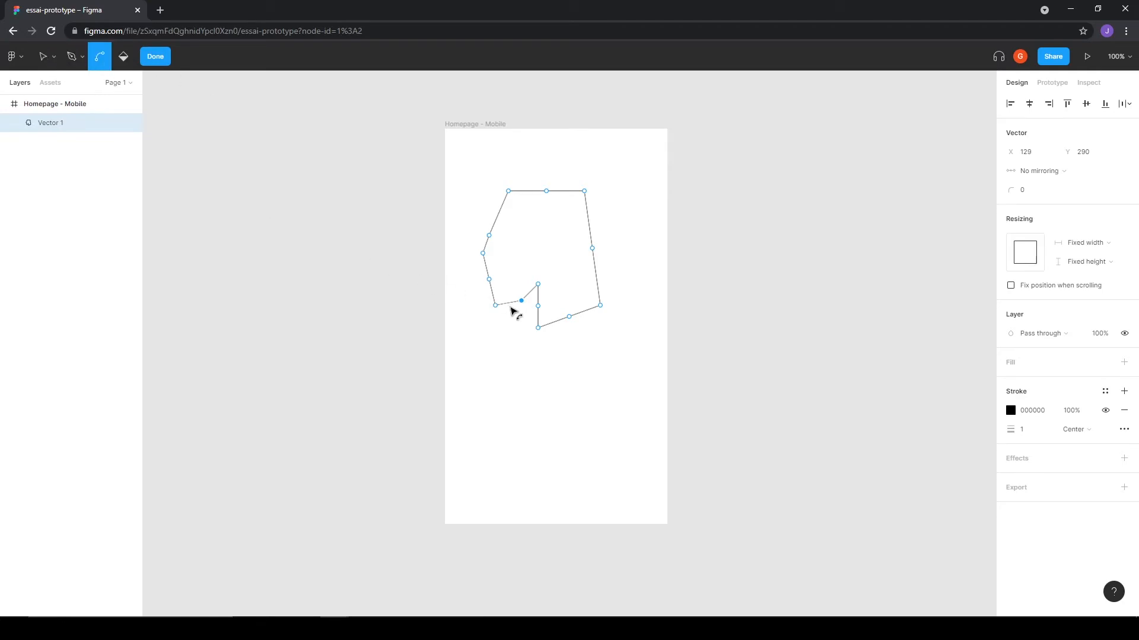
pyautogui.moveTo(522, 301); pyautogui.dragTo(508, 312)
# Delete the top edge's midpoint, the upper-right corner and the right edge's midpoint, opening the path
pyautogui.moveTo(547, 191); pyautogui.dragTo(561, 191)
pyautogui.press('Delete')
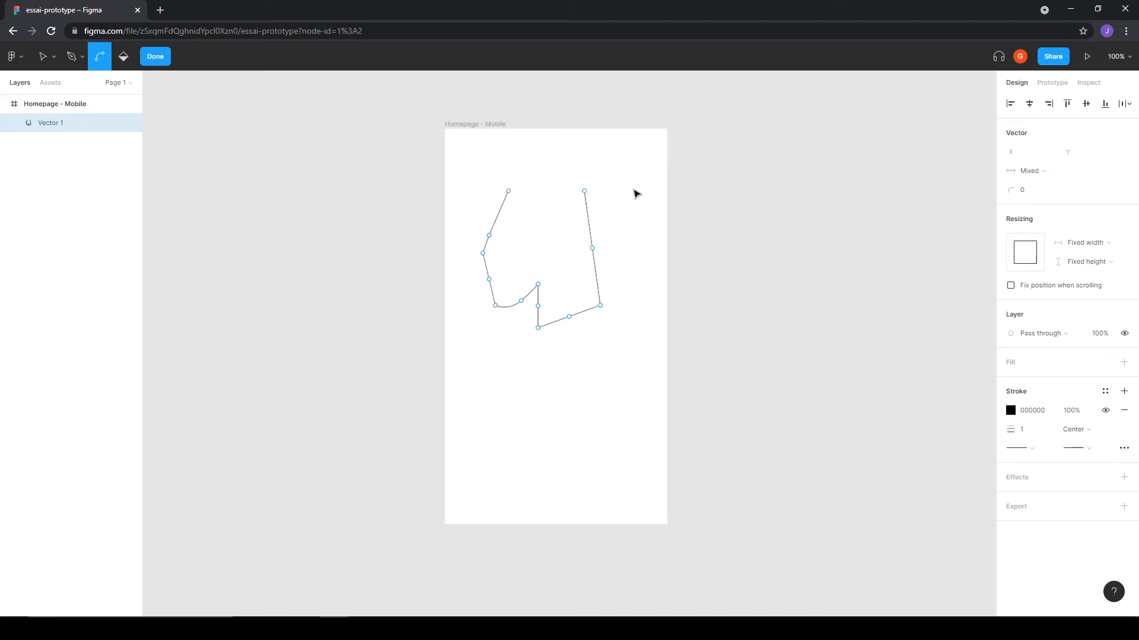
pyautogui.click(593, 249)
pyautogui.press('Delete')
# Close the open path with a straight Pen segment from its upper-left end point to its lower-right end point
pyautogui.click(74, 57)
pyautogui.click(403, 217)
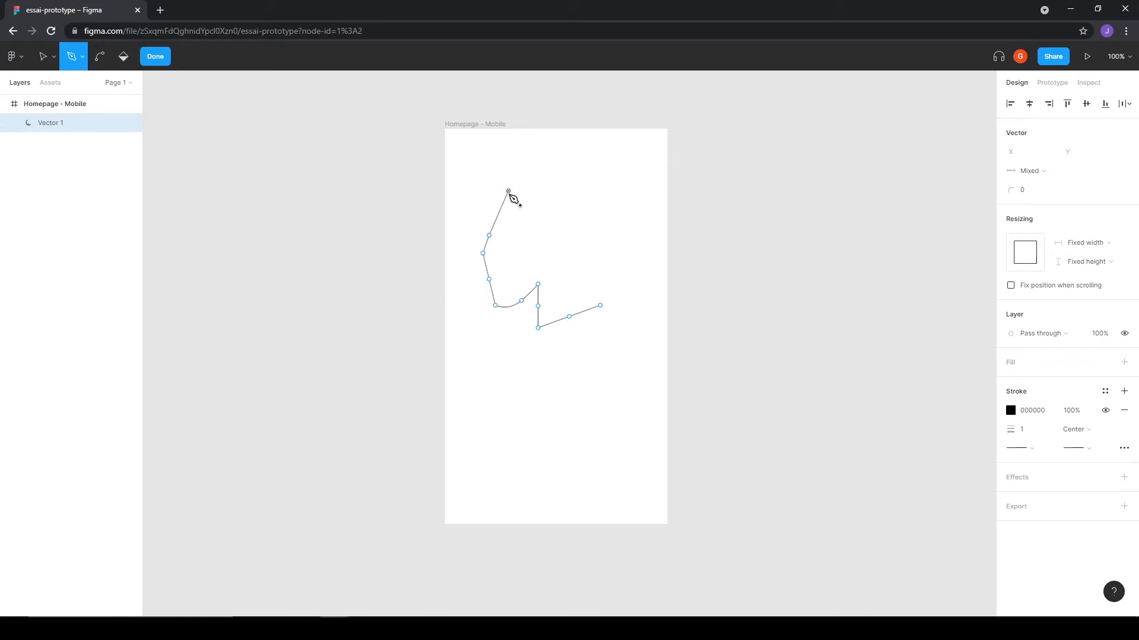
pyautogui.click(509, 192)
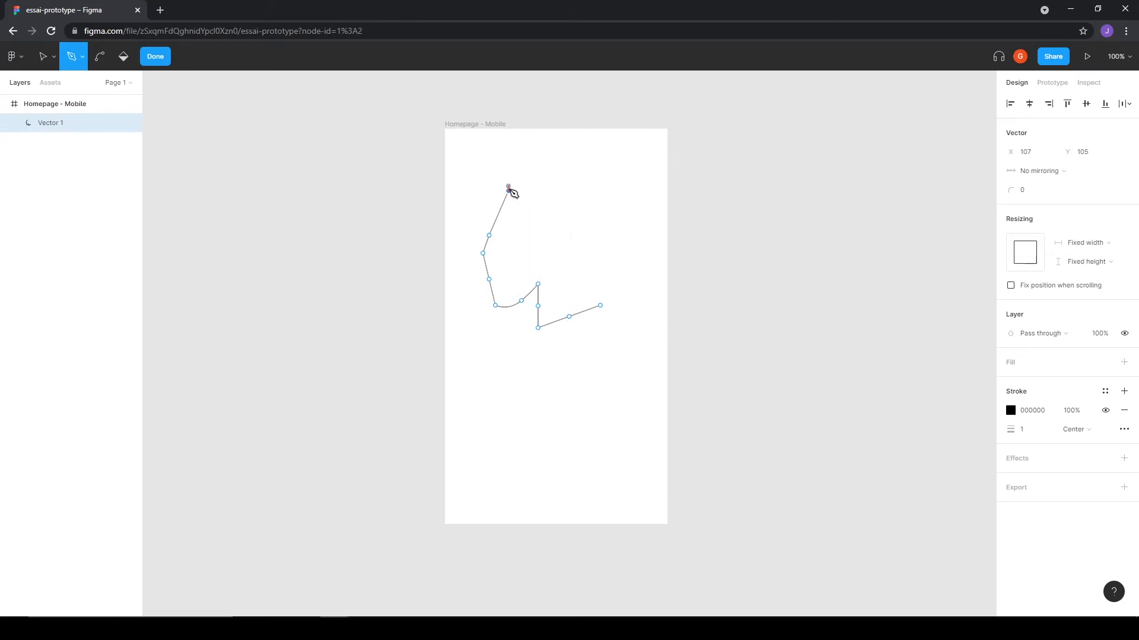
pyautogui.click(600, 306)
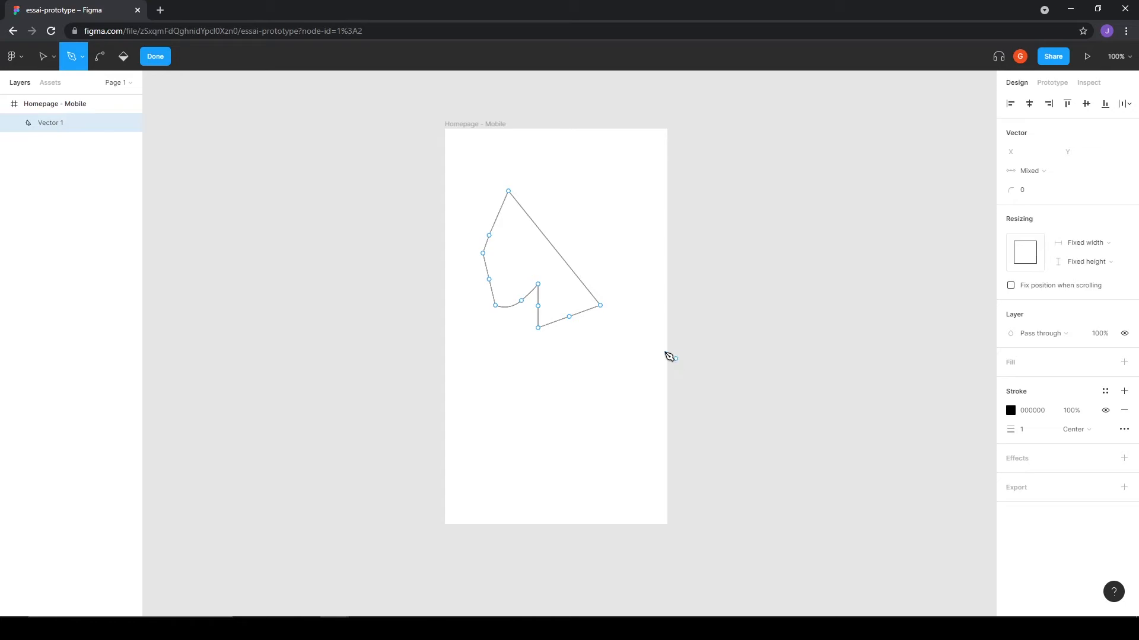
# Finish editing the points and move the closed shape to X 88, Y 71 within the frame
pyautogui.click(155, 57)
pyautogui.click(551, 419)
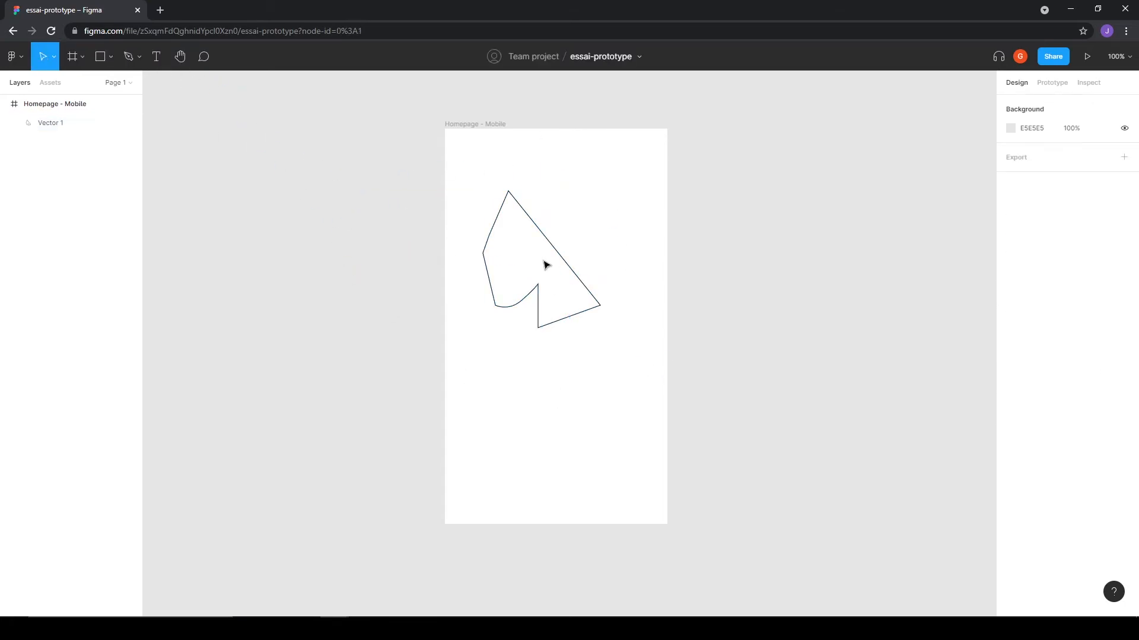
pyautogui.moveTo(556, 251); pyautogui.dragTo(569, 231)
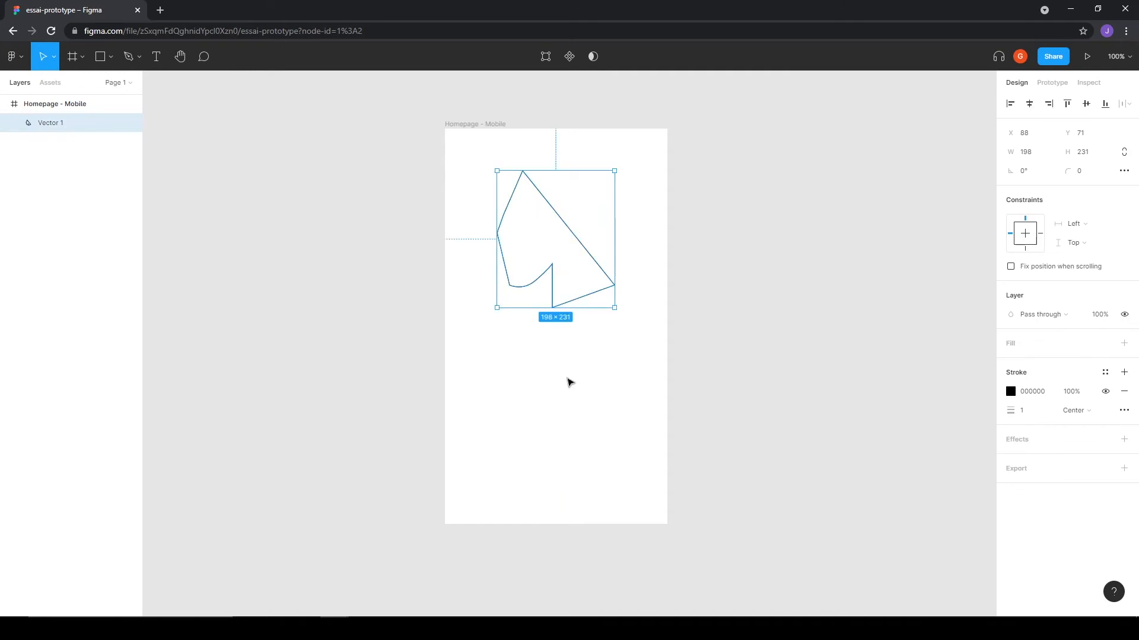
pyautogui.click(131, 57)
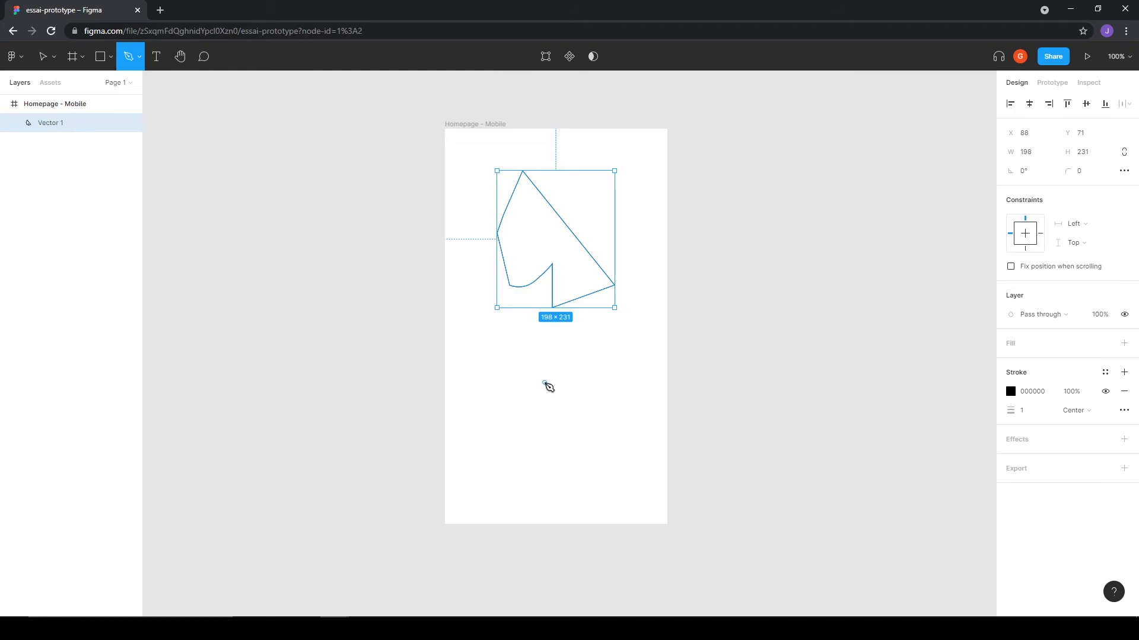
pyautogui.press('Escape')
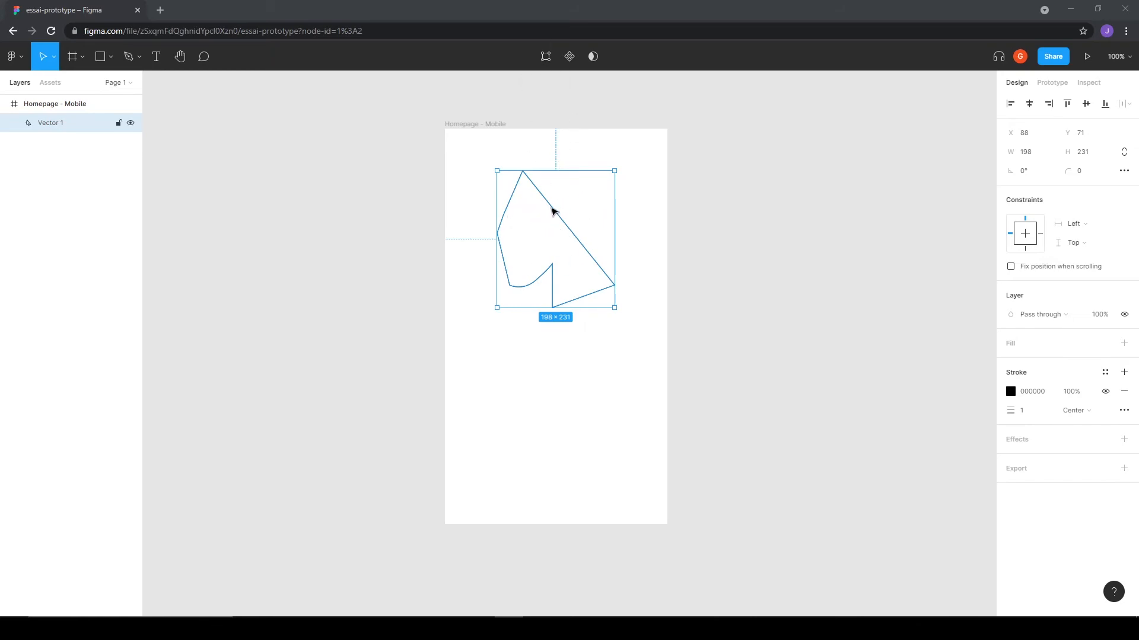
pyautogui.doubleClick(552, 210)
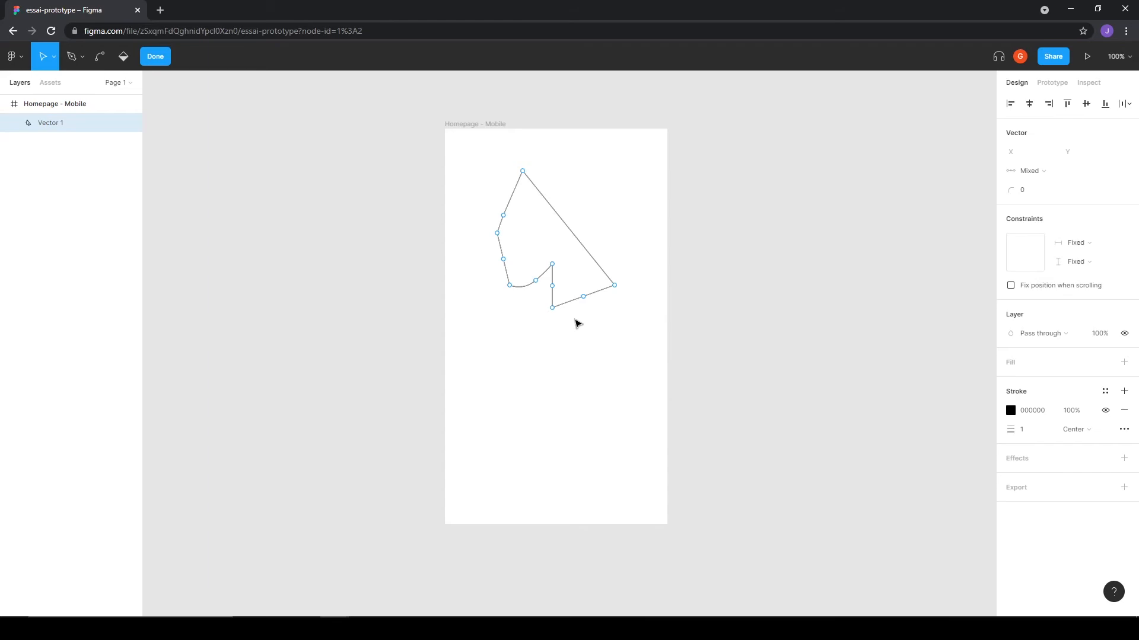
pyautogui.click(168, 61)
pyautogui.click(548, 351)
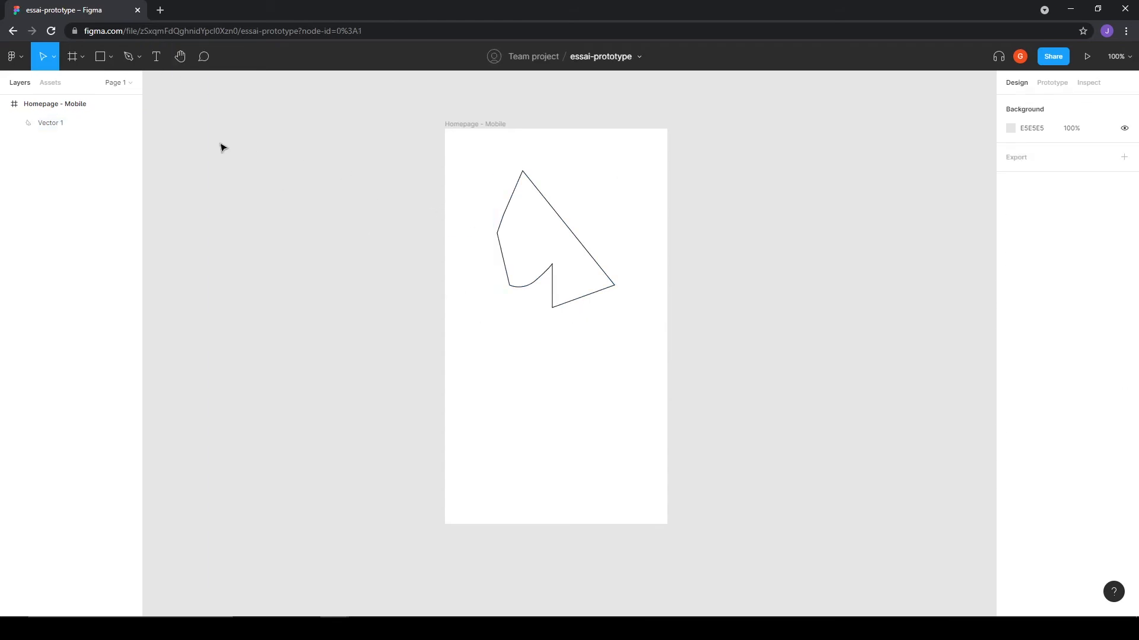
# Draw a rectangle of about 195 × 165 below the vector shape in the mobile frame
pyautogui.click(99, 56)
pyautogui.moveTo(480, 339); pyautogui.dragTo(603, 447)
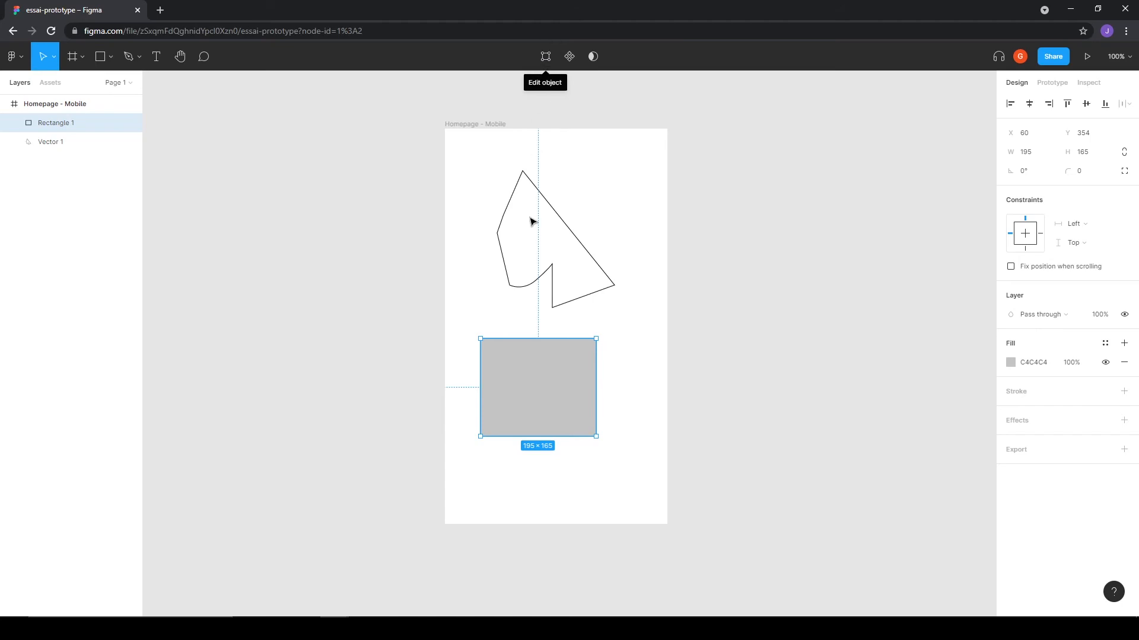
# Move the rectangle's upper-left corner to X 127, Y 413 and its upper-right corner to X 244, Y 360, giving the latter mirrored curve handles
pyautogui.doubleClick(535, 360)
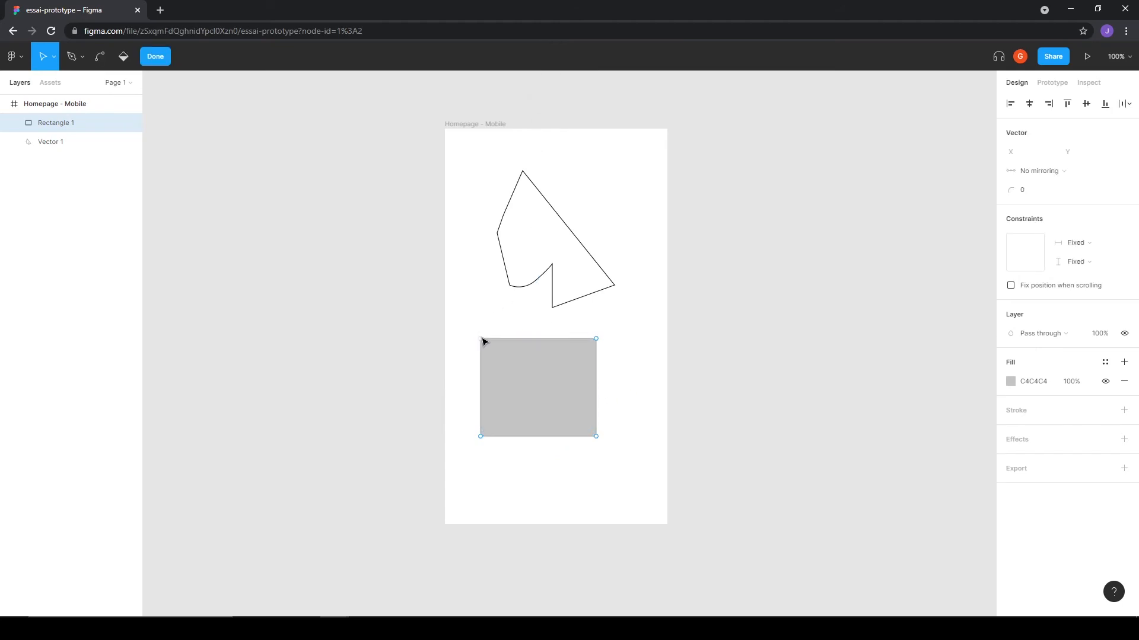
pyautogui.moveTo(481, 339); pyautogui.dragTo(520, 374)
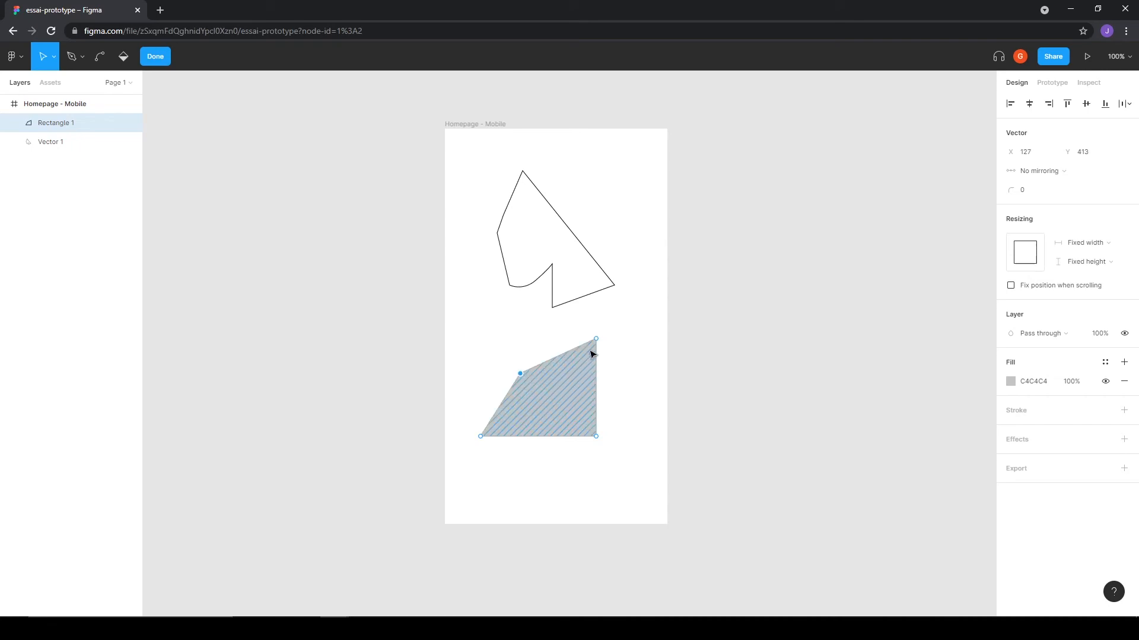
pyautogui.moveTo(597, 340)
pyautogui.mouseDown()
pyautogui.moveTo(605, 401)
pyautogui.moveTo(591, 343)
pyautogui.mouseUp()
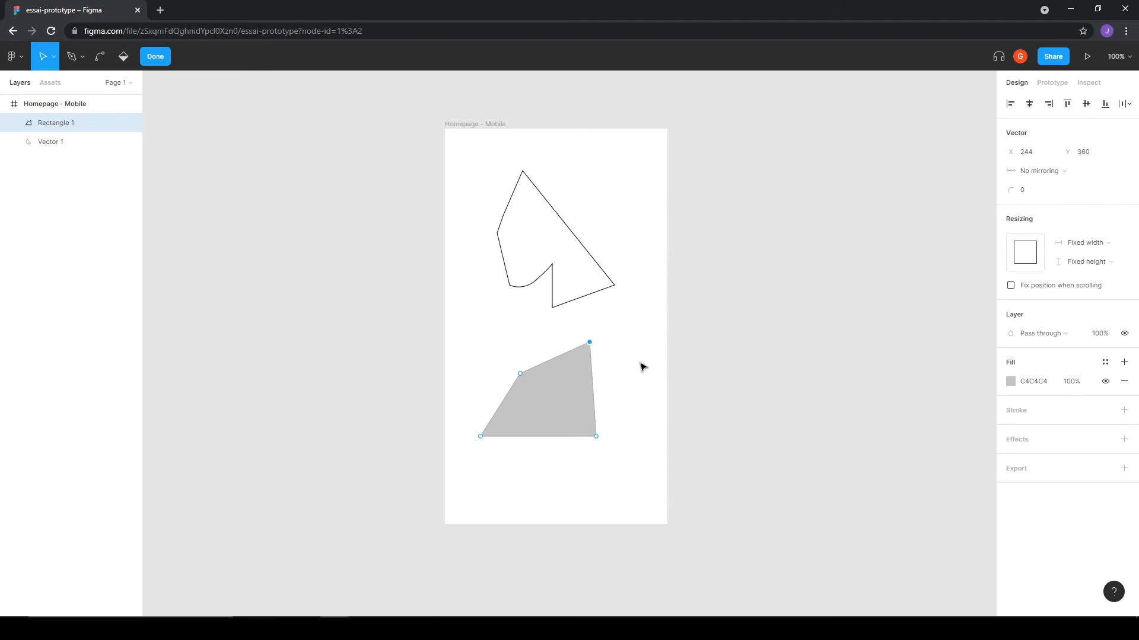
pyautogui.click(100, 57)
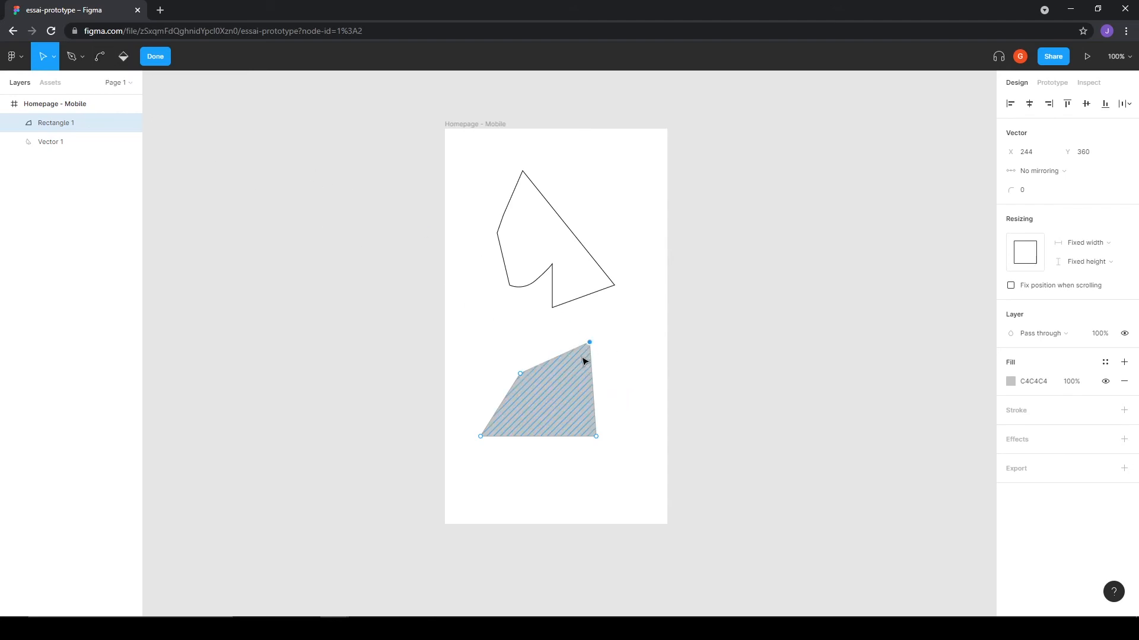
pyautogui.moveTo(591, 344); pyautogui.dragTo(635, 361)
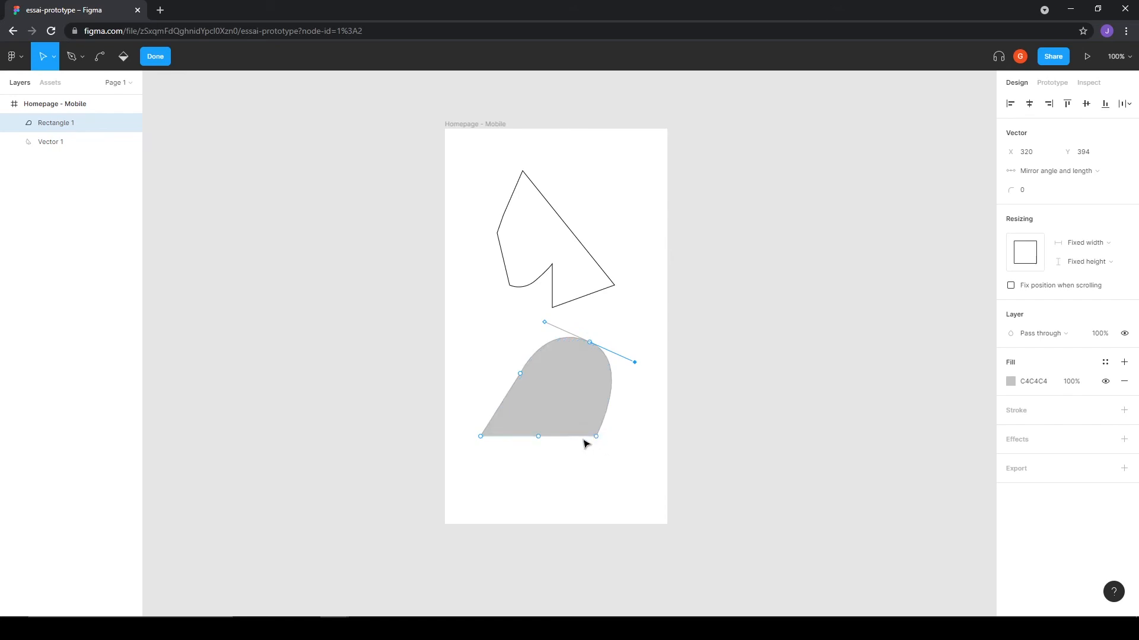
# Add midpoints to the grey shape's bottom and left edges, pulling the left one inward and the bottom one down to X 198, Y 583
pyautogui.click(539, 436)
pyautogui.click(501, 405)
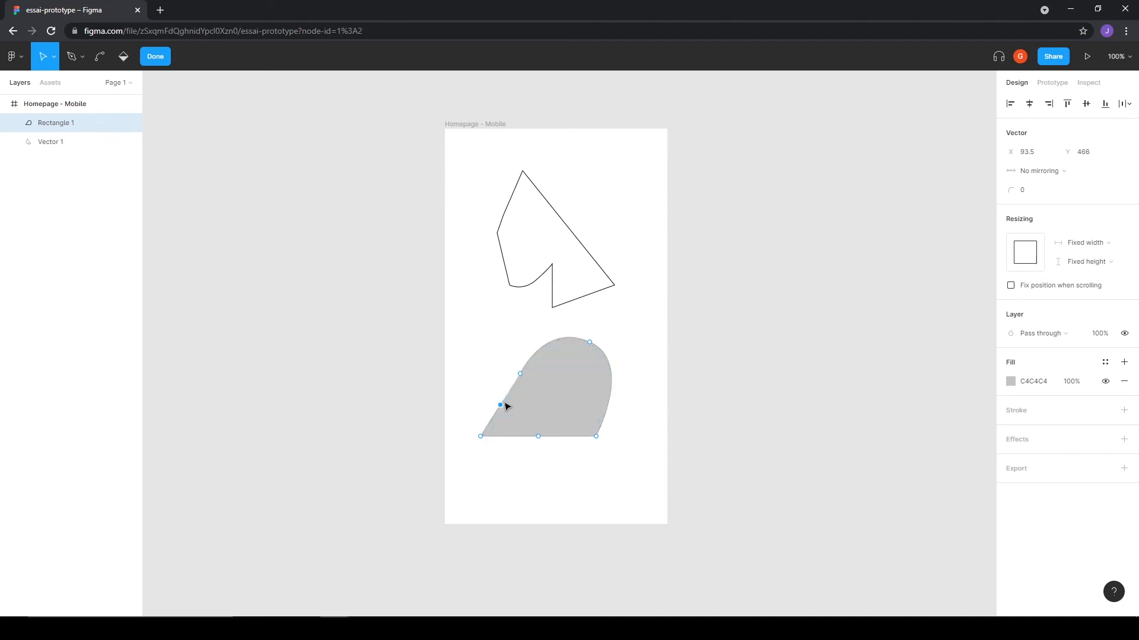
pyautogui.moveTo(500, 405); pyautogui.dragTo(566, 475)
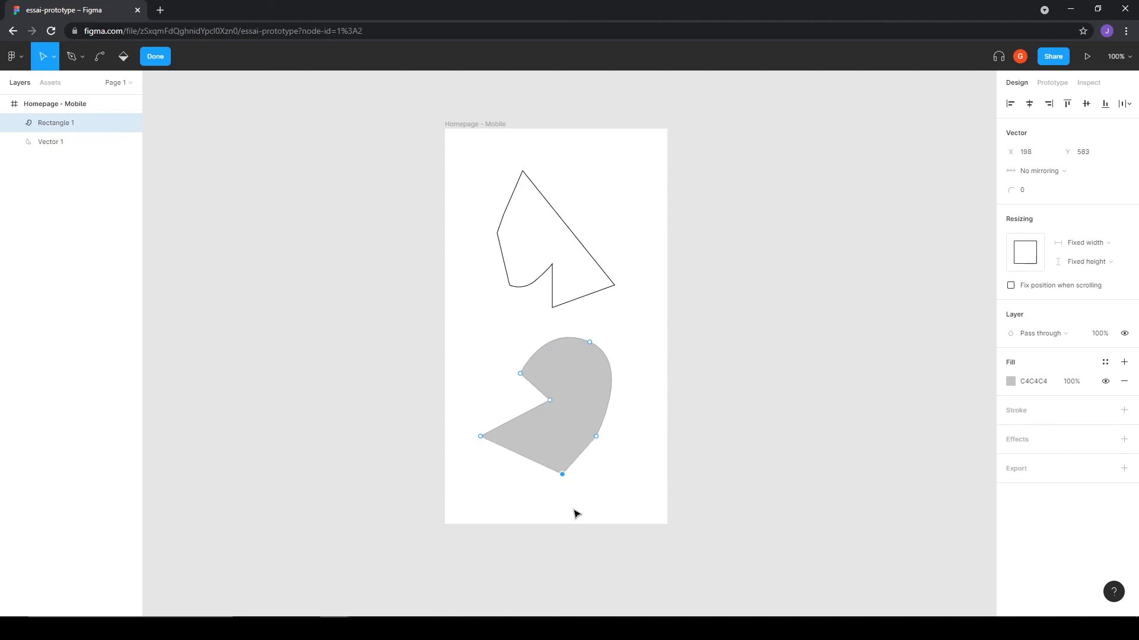
pyautogui.click(515, 419)
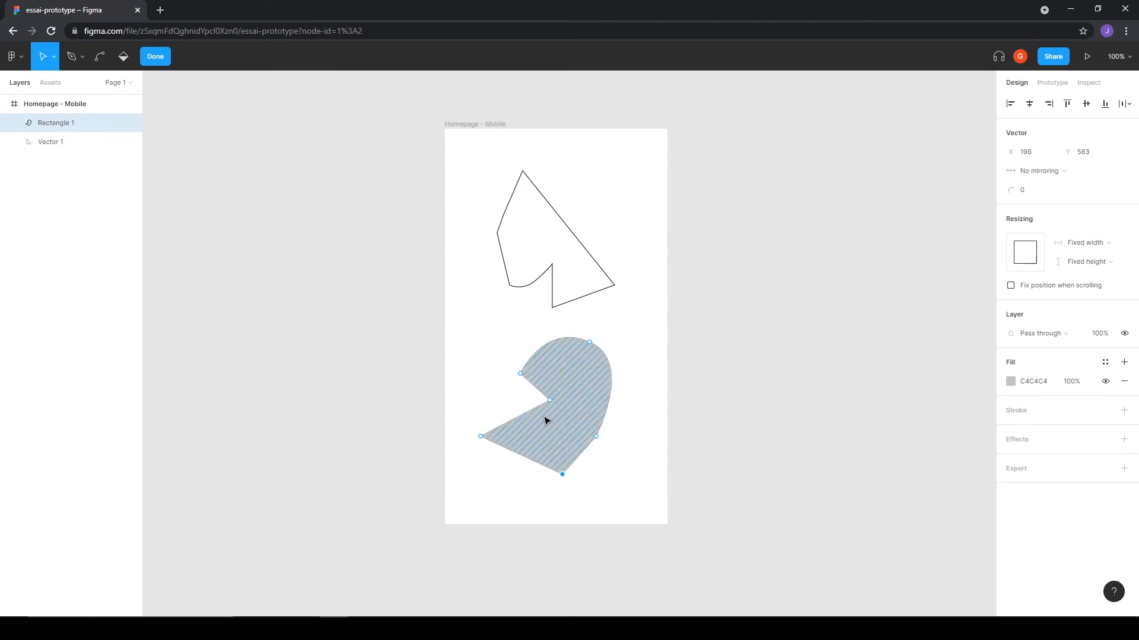
# Add a point on the grey shape's lower-right edge and move it to X 198, Y 541 to form a notch
pyautogui.click(72, 60)
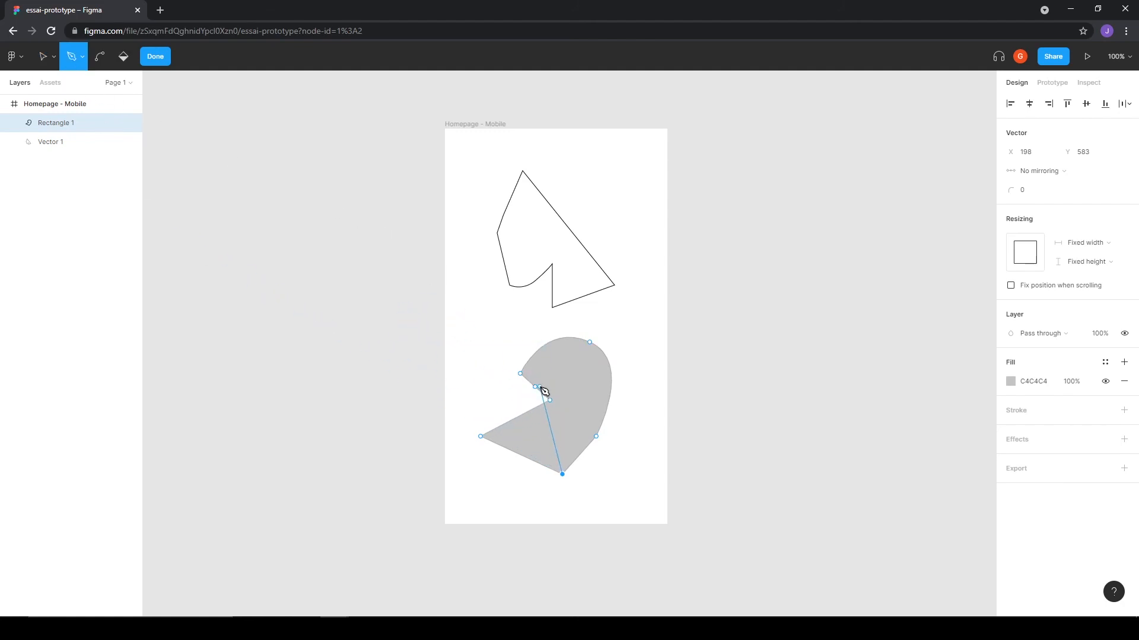
pyautogui.click(579, 456)
pyautogui.click(570, 467)
pyautogui.moveTo(573, 467); pyautogui.dragTo(575, 471)
pyautogui.press('Escape')
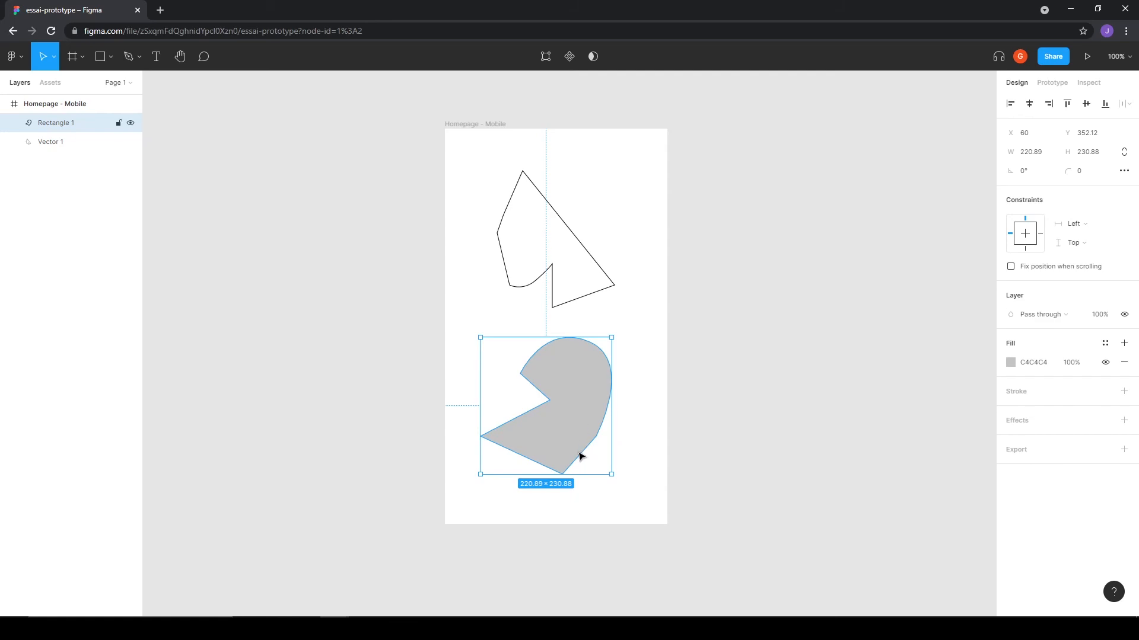
pyautogui.doubleClick(580, 458)
pyautogui.moveTo(572, 468)
pyautogui.mouseDown()
pyautogui.moveTo(588, 481)
pyautogui.moveTo(563, 451)
pyautogui.mouseUp()
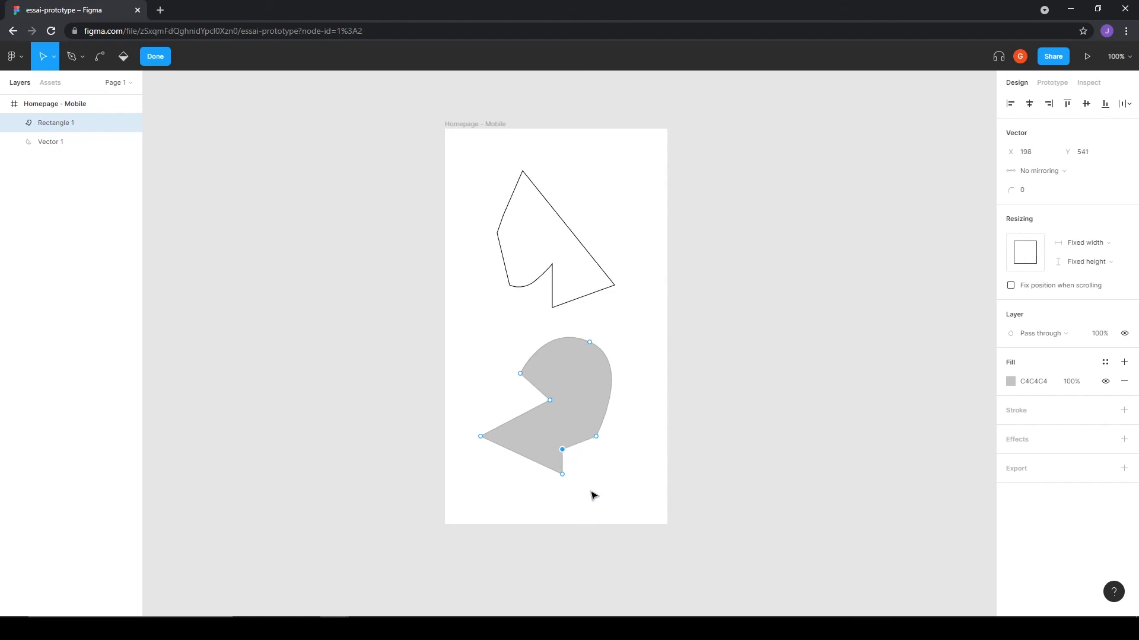
pyautogui.press('Escape')
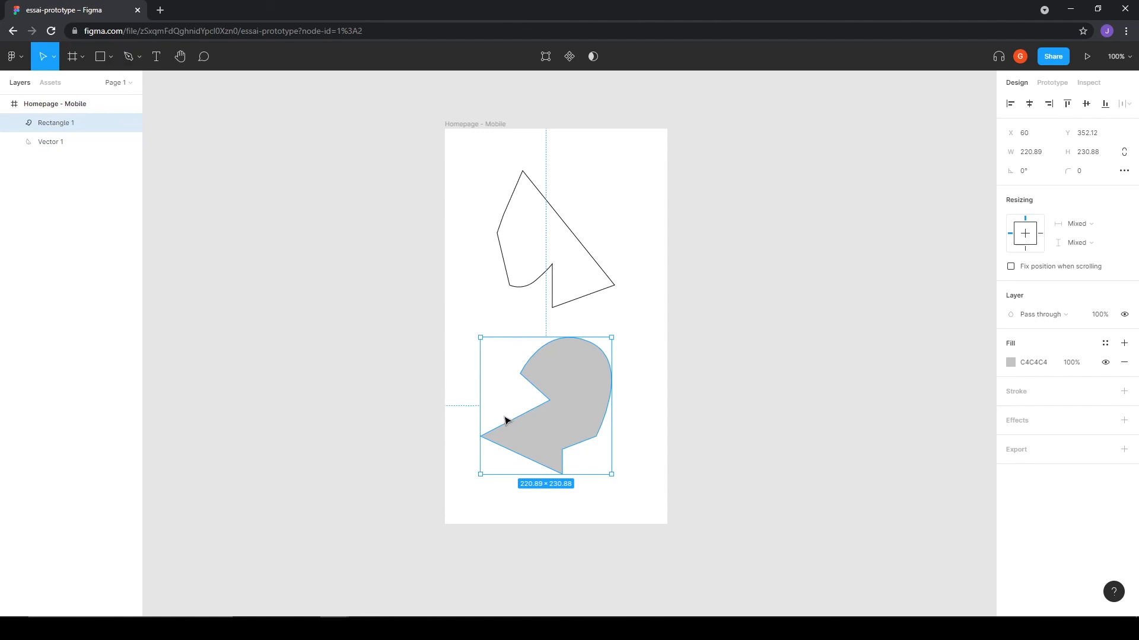
# Pull the grey shape's upper-left and inner notch points up and left, move its curved upper-right point outward, and finish editing
pyautogui.doubleClick(563, 386)
pyautogui.click(522, 376)
pyautogui.moveTo(522, 375); pyautogui.dragTo(499, 352)
pyautogui.moveTo(549, 400); pyautogui.dragTo(530, 383)
pyautogui.moveTo(591, 345); pyautogui.dragTo(609, 330)
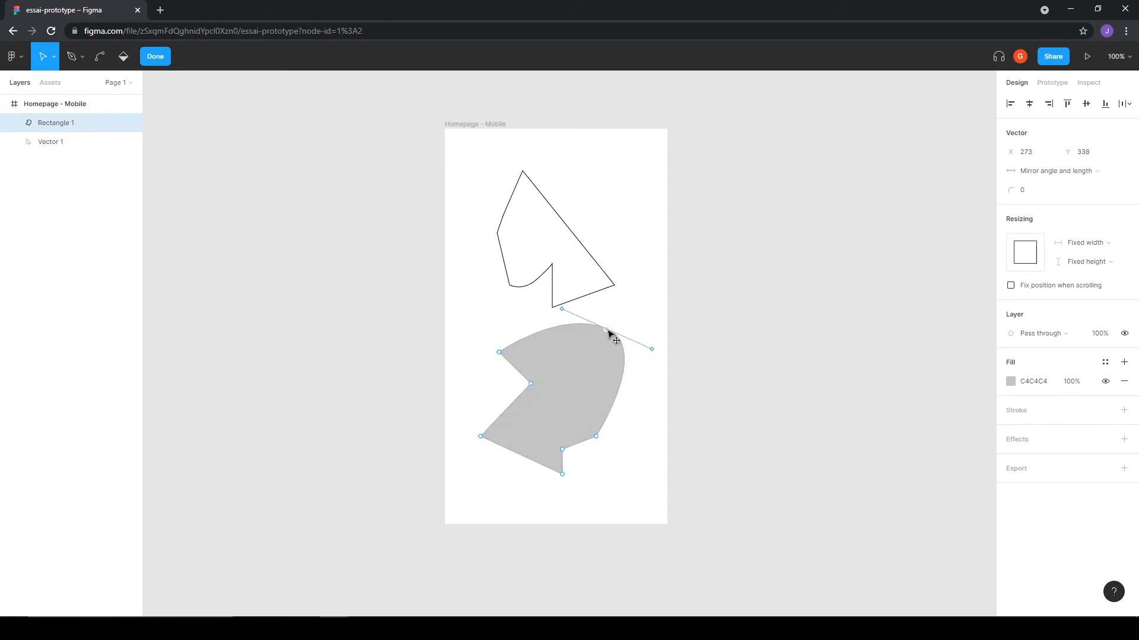
pyautogui.click(631, 462)
pyautogui.press('Escape')
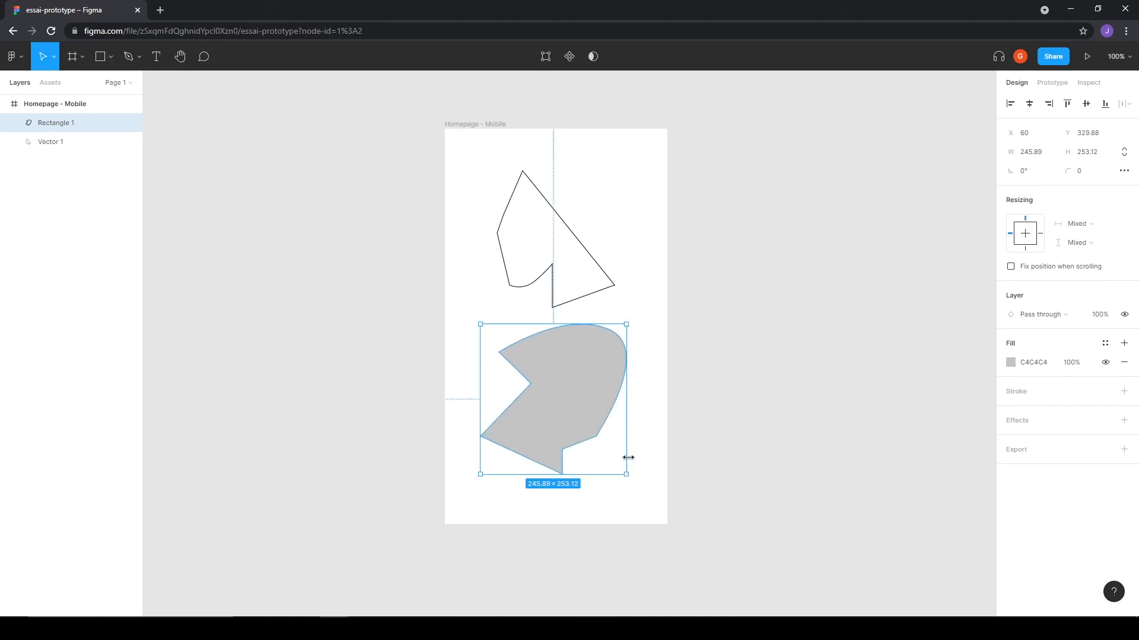